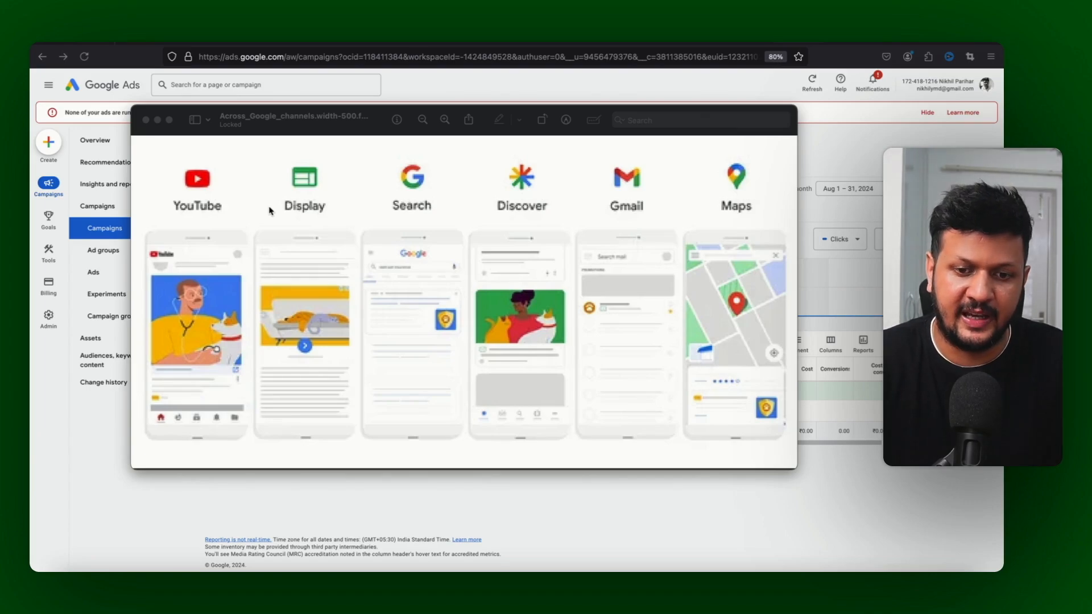
Close the channel overview image and start creating a new campaign.
left_click(159, 122)
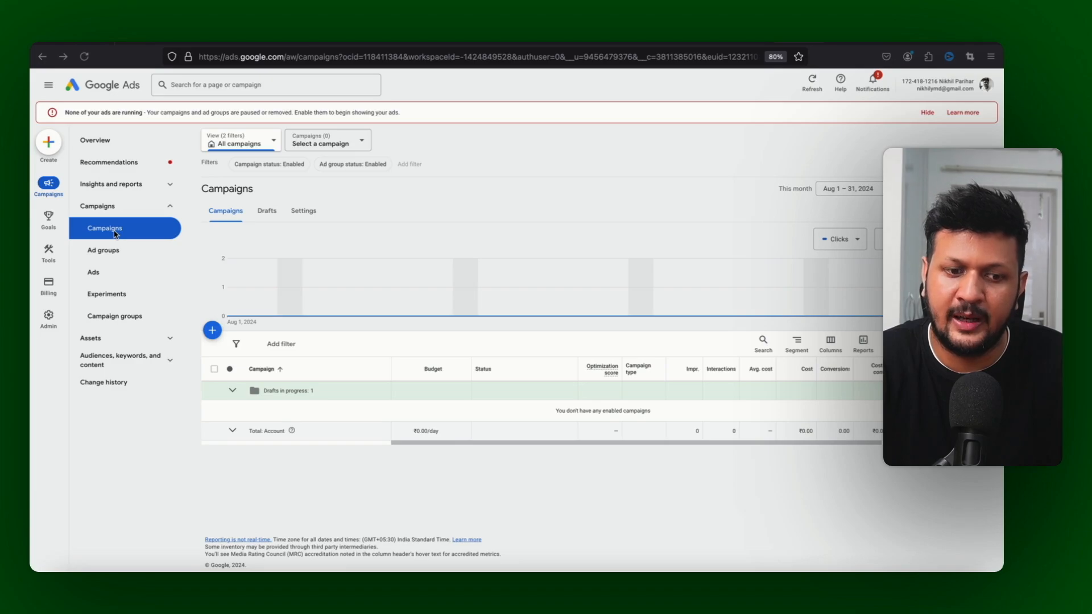
left_click(212, 332)
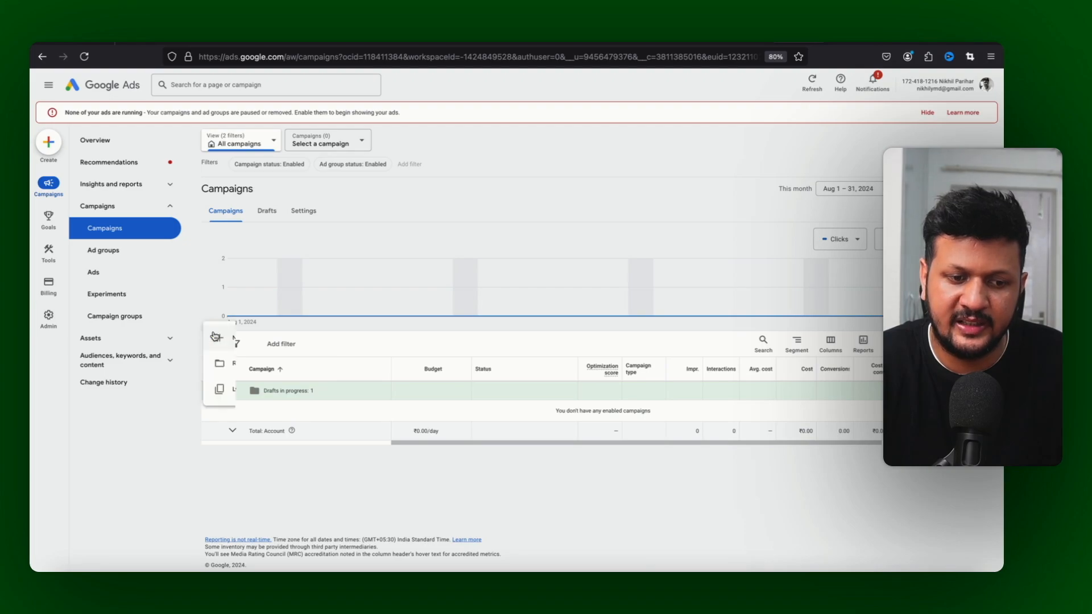
left_click(246, 340)
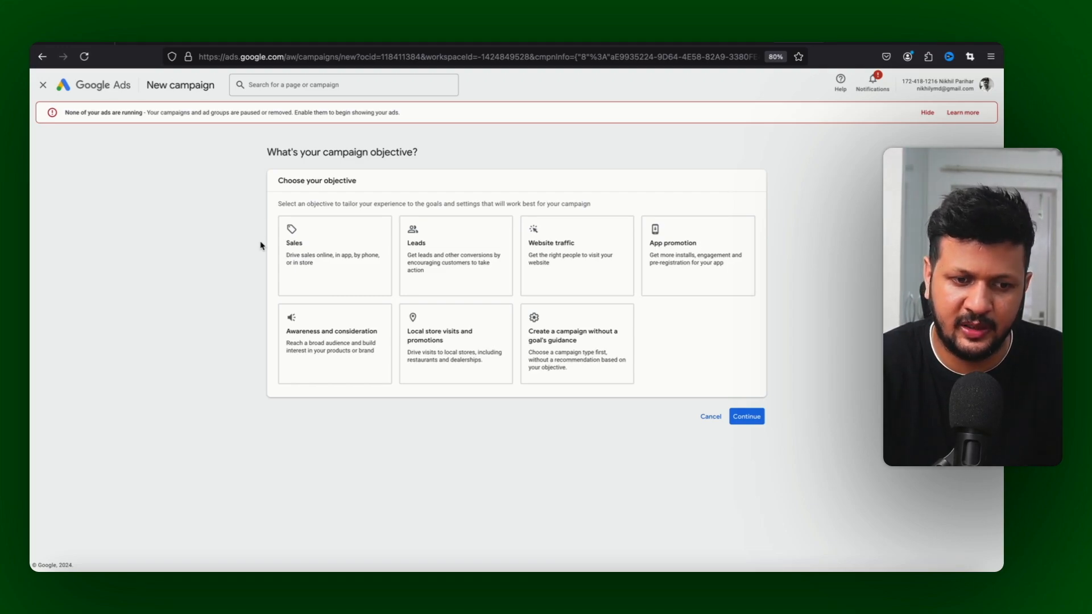
Choose Leads as the campaign objective and continue with the account-default Purchases conversion goal.
left_click(437, 266)
scroll(398, 370, "down", 1)
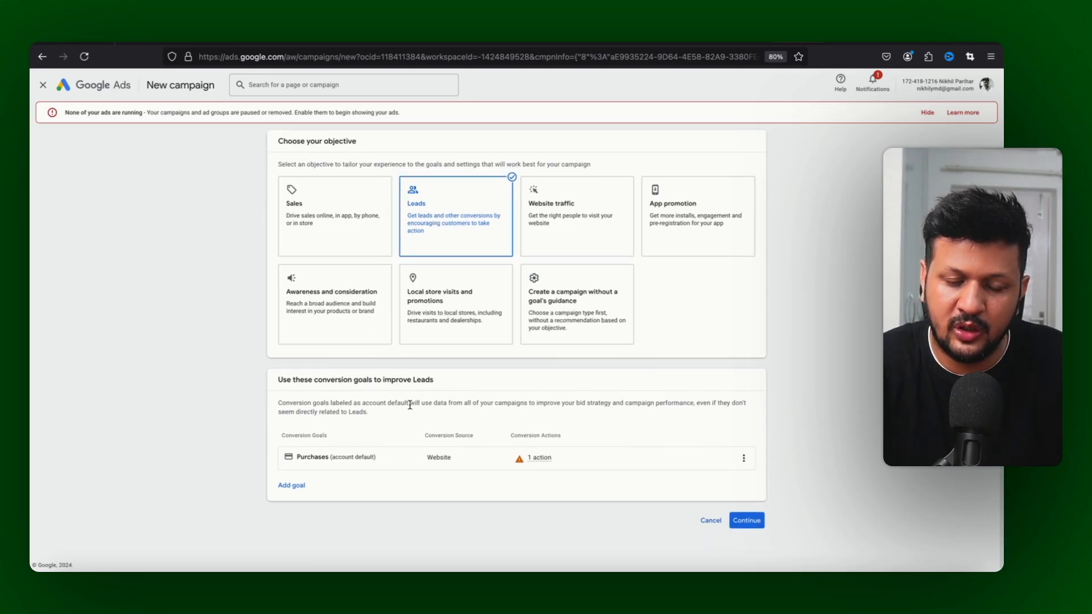
mouse_move(583, 469)
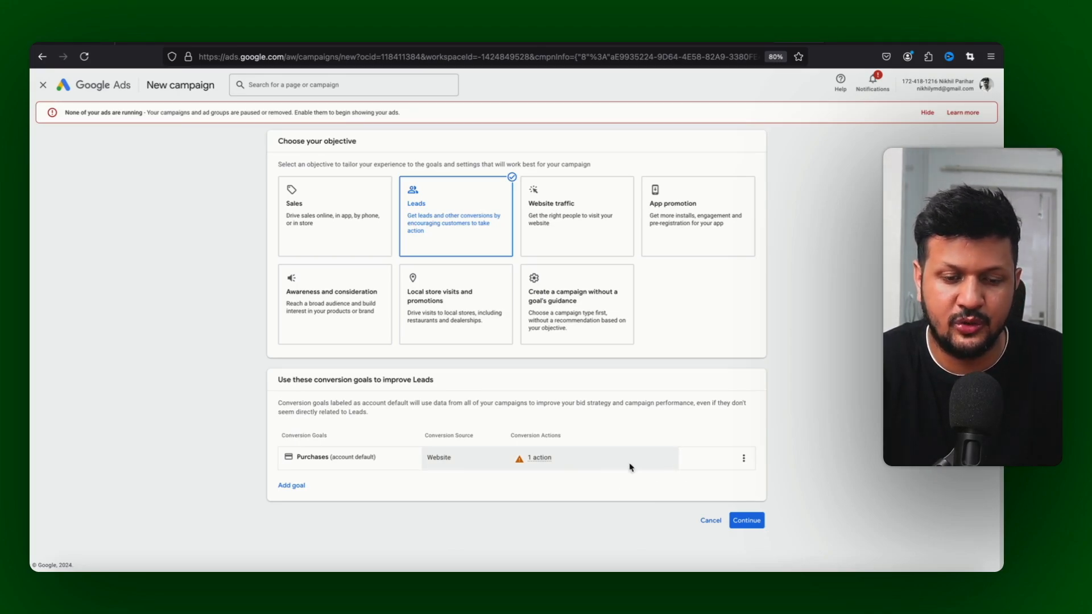
mouse_move(630, 471)
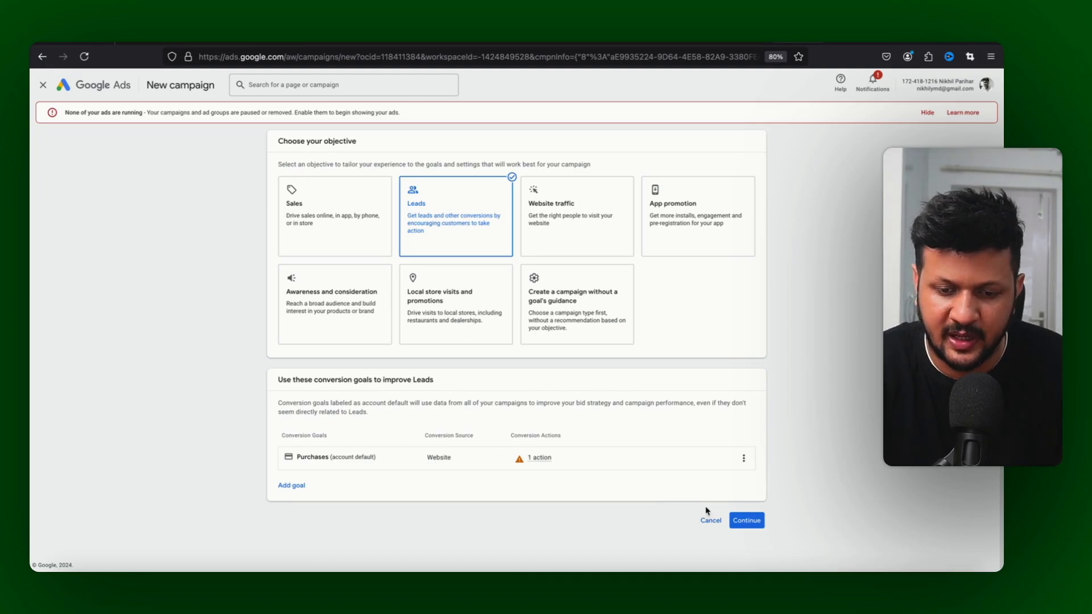
left_click(745, 523)
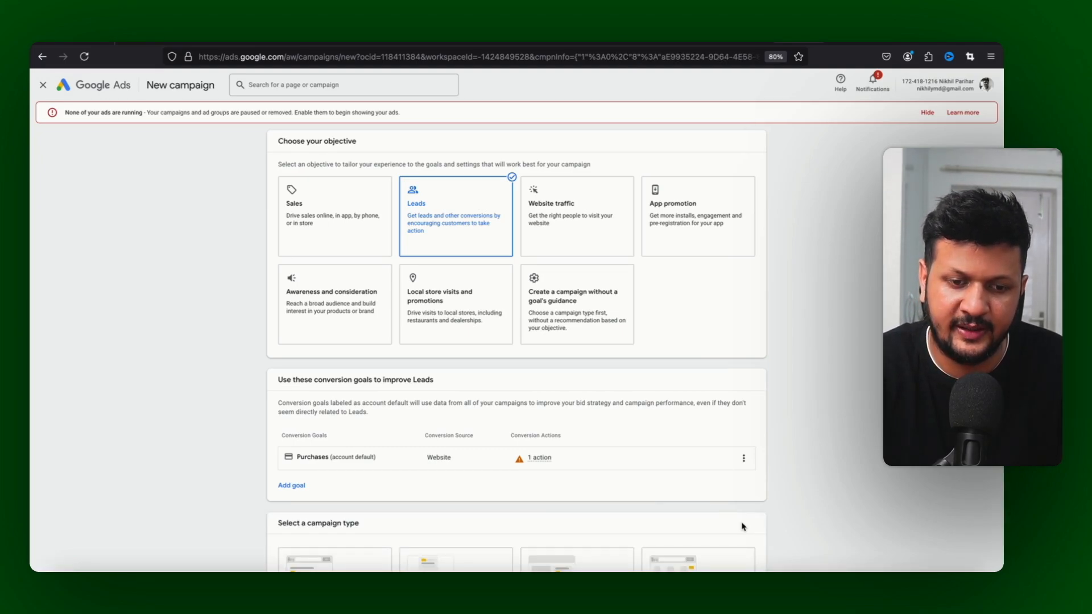
Select Performance Max as the campaign type.
scroll(675, 480, "down", 2)
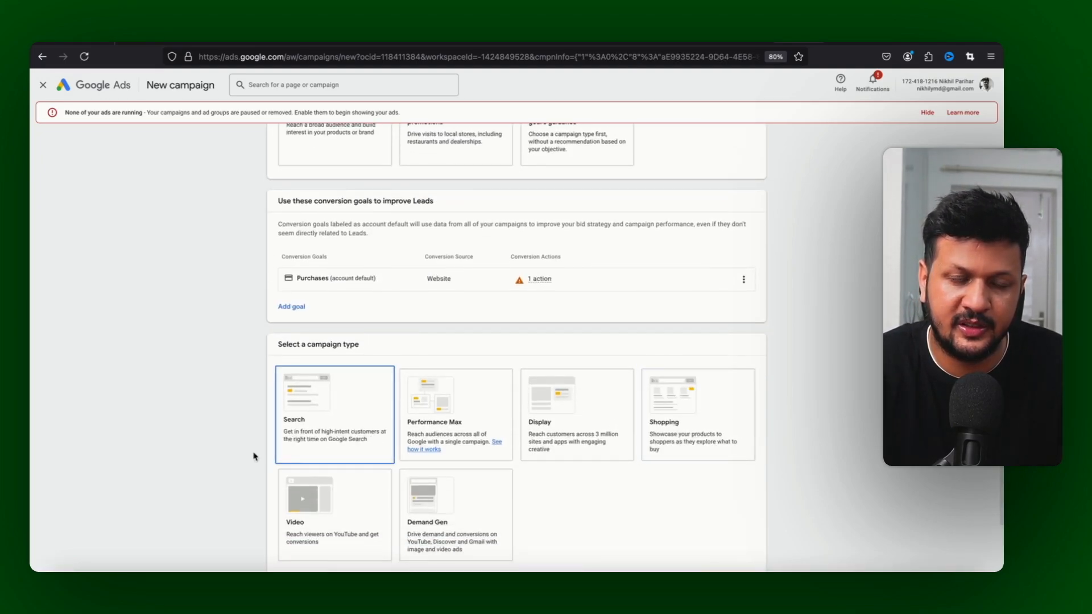
scroll(205, 456, "down", 2)
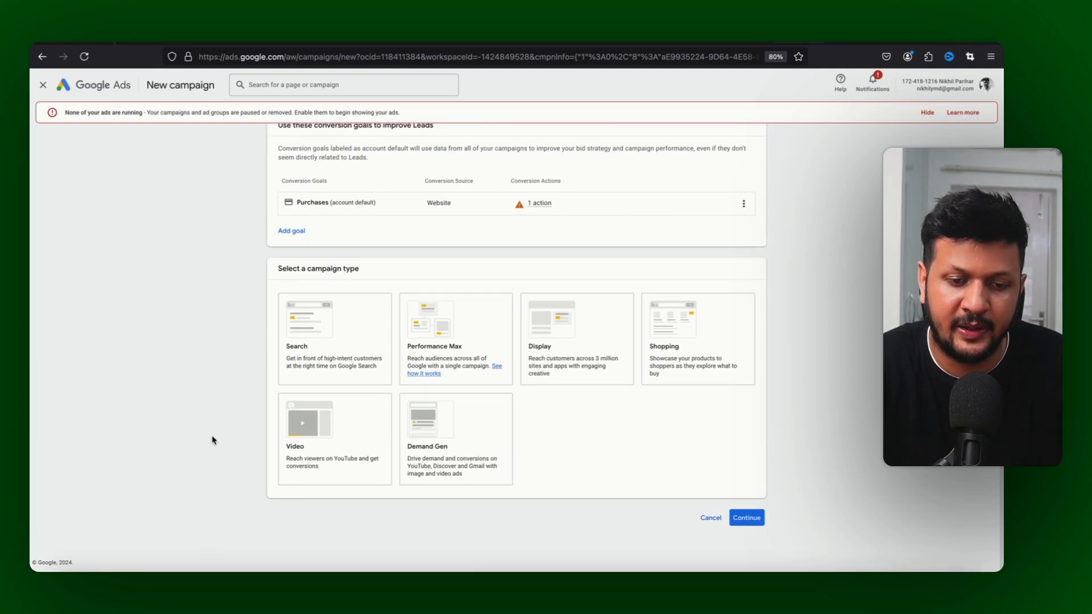
left_click(438, 372)
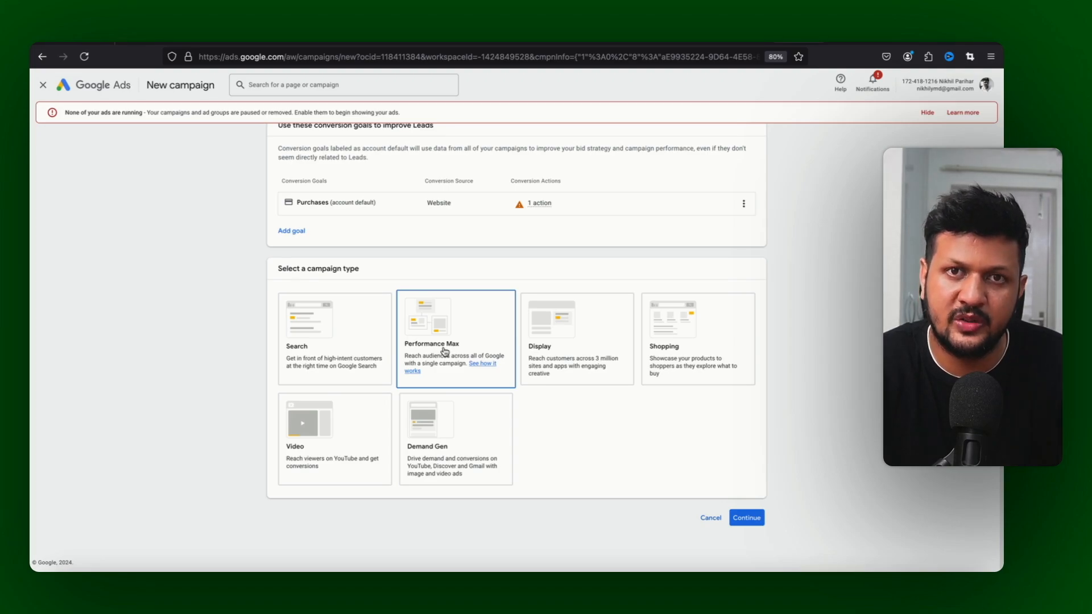
left_click(445, 351)
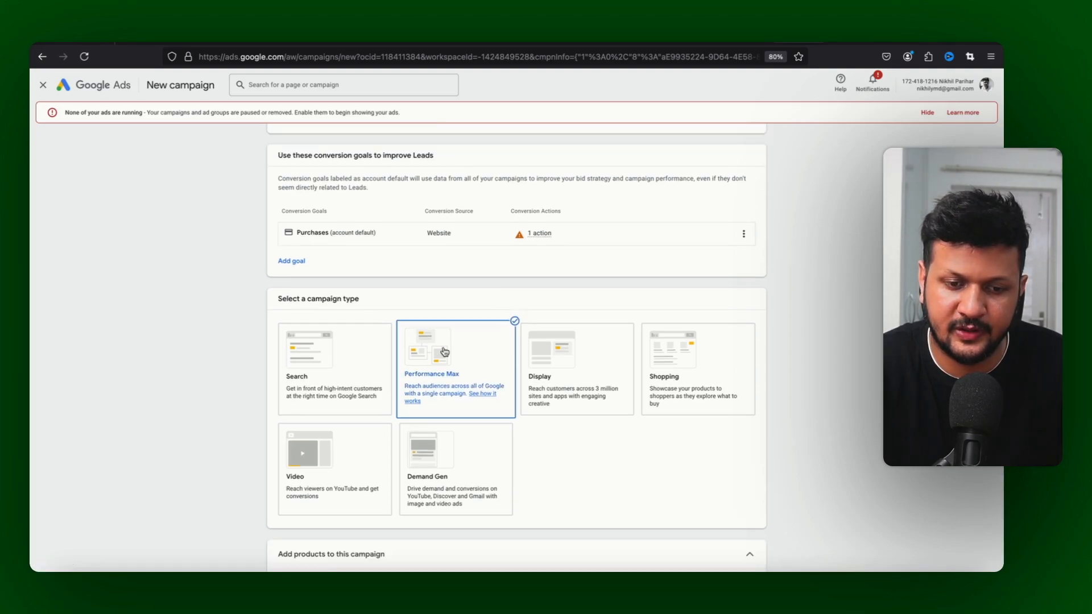
Enter the advertiser's website address as the final URL and continue to the bidding settings with the suggested campaign name.
scroll(445, 351, "down", 5)
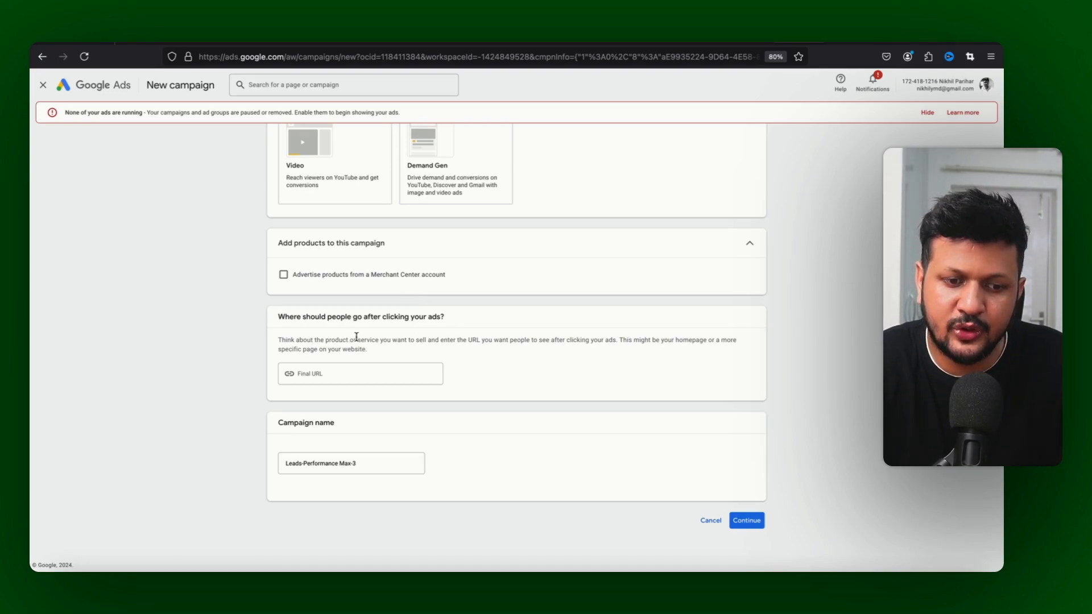
left_click(389, 378)
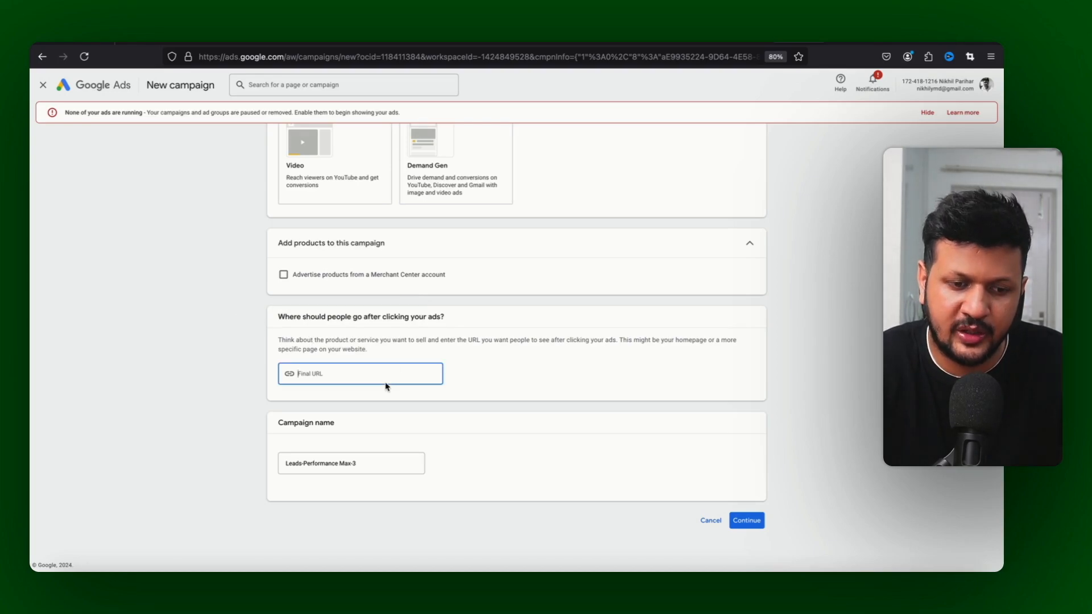
type("nik")
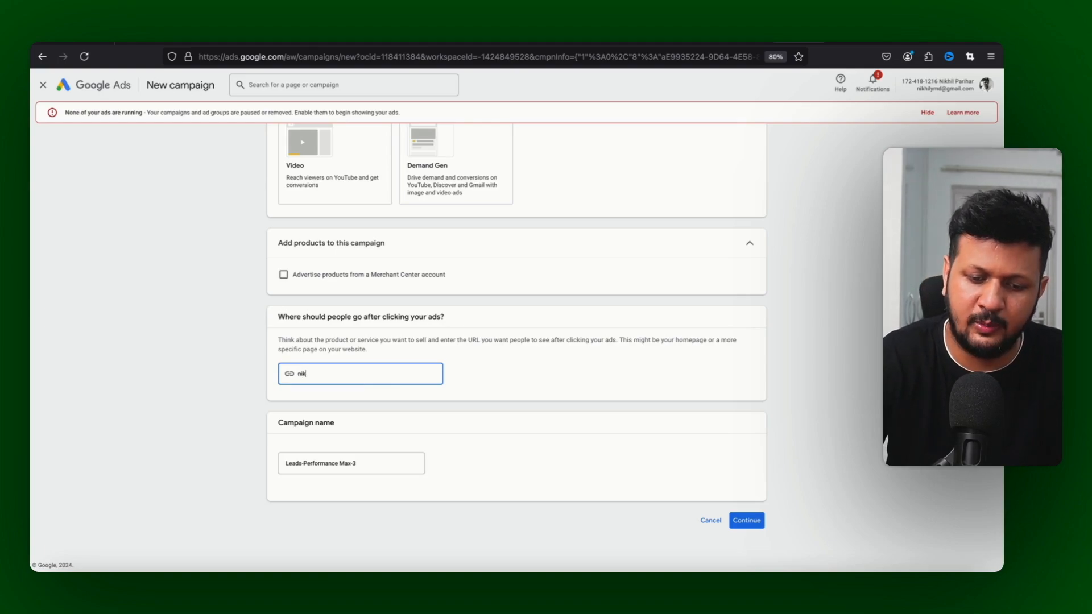
type("hilparihar.com")
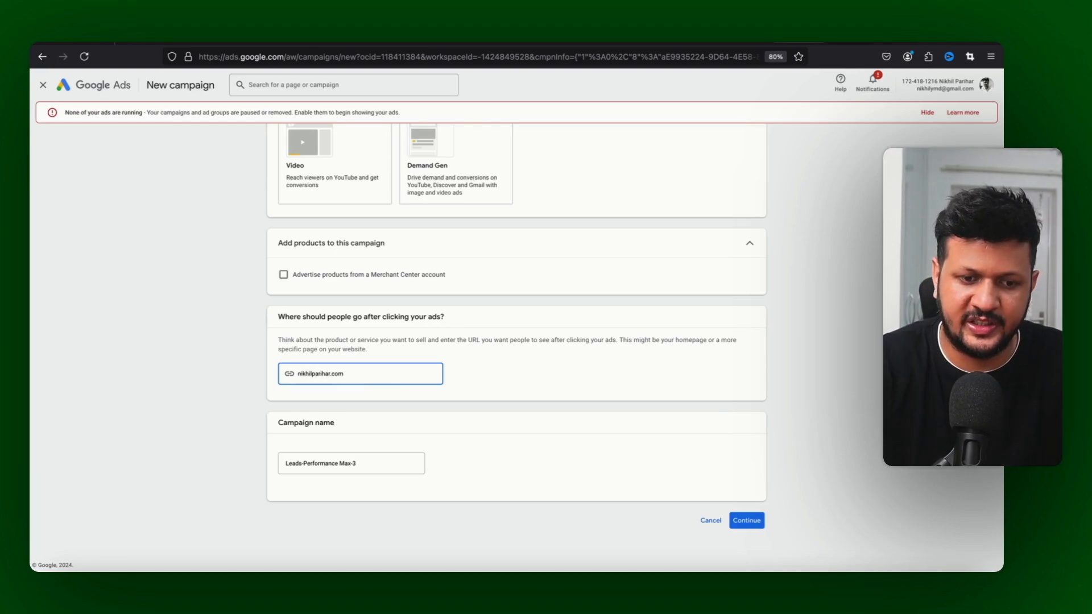
left_click(231, 378)
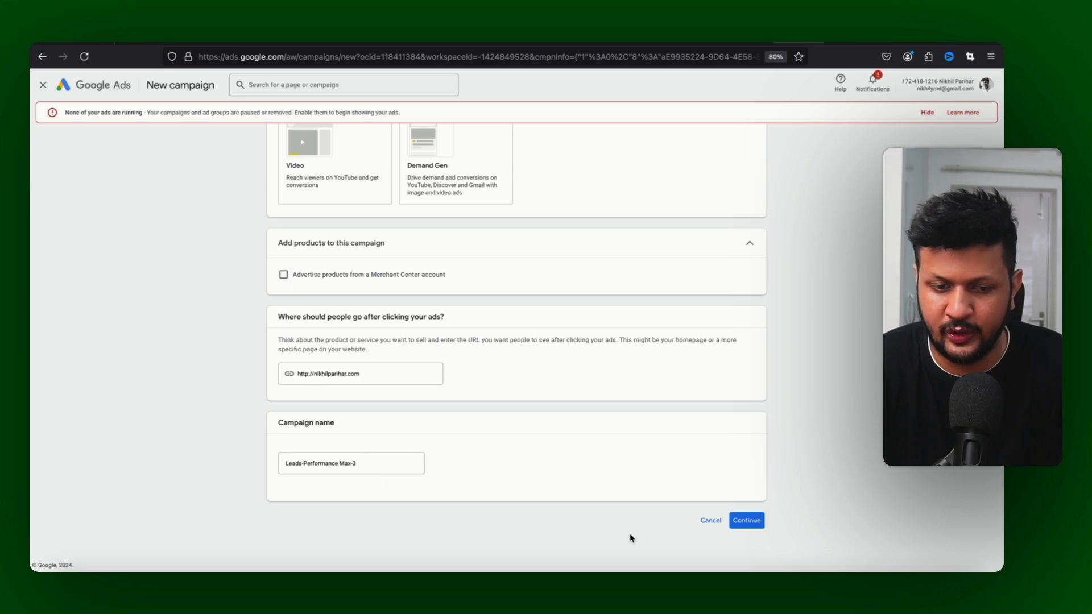
left_click(749, 525)
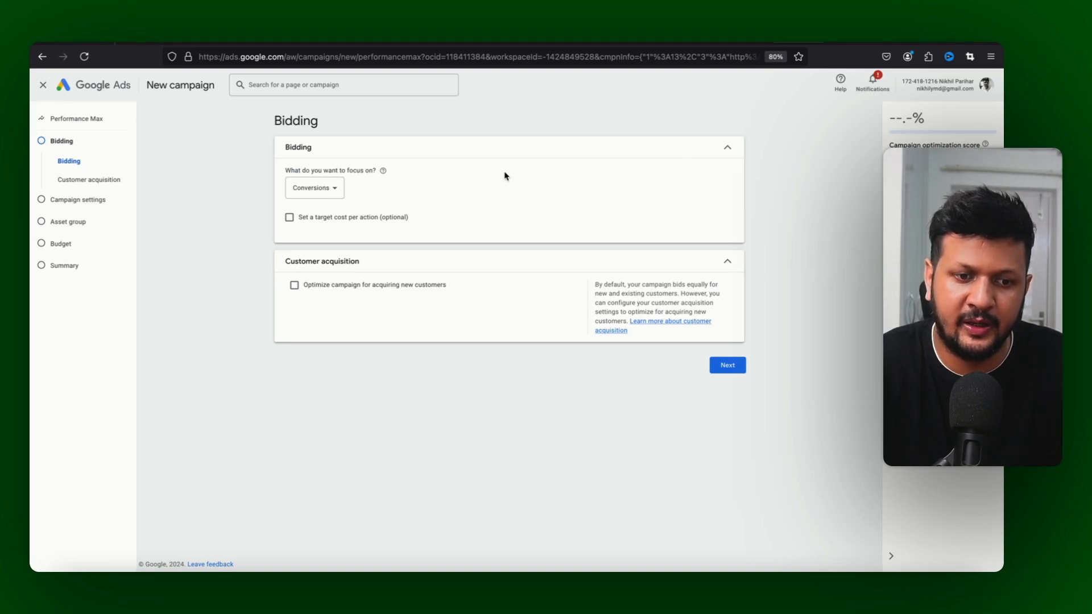
Choose Conversions as the bidding focus and enable the optional target cost per action.
left_click(333, 193)
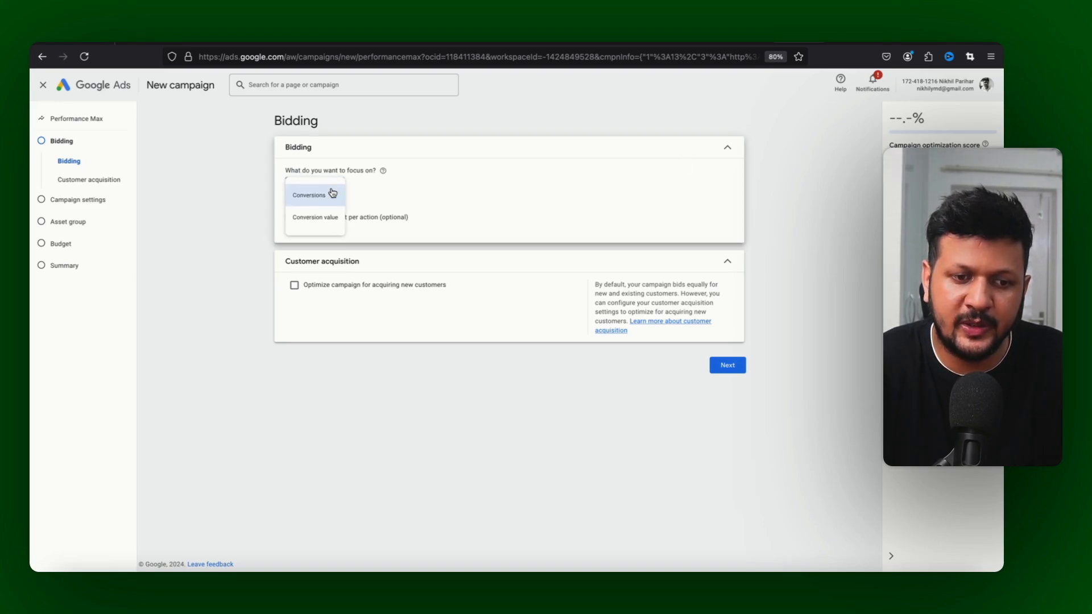
mouse_move(328, 220)
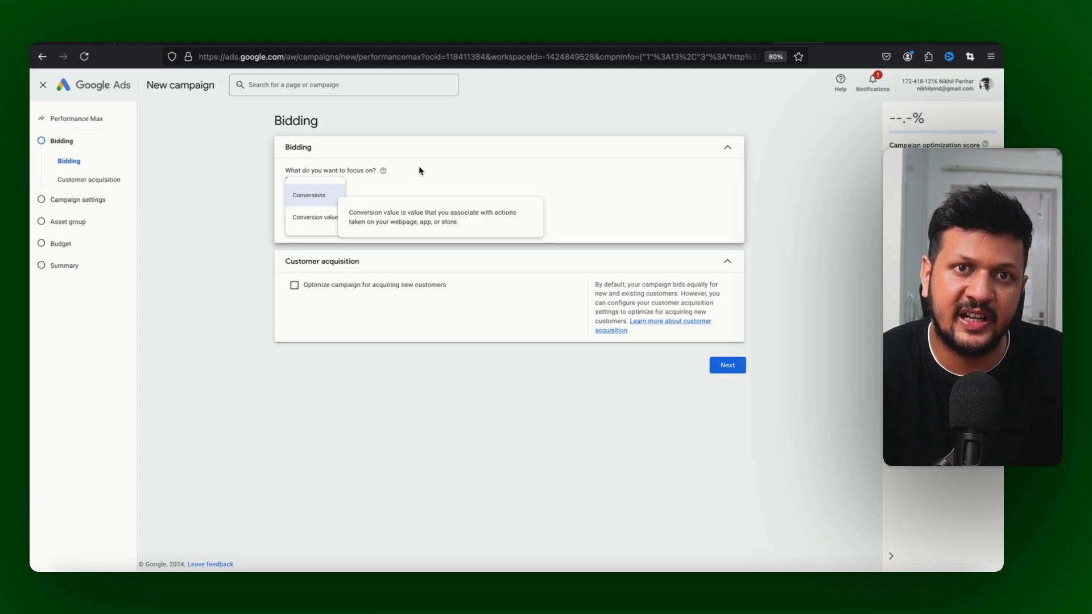
mouse_move(302, 197)
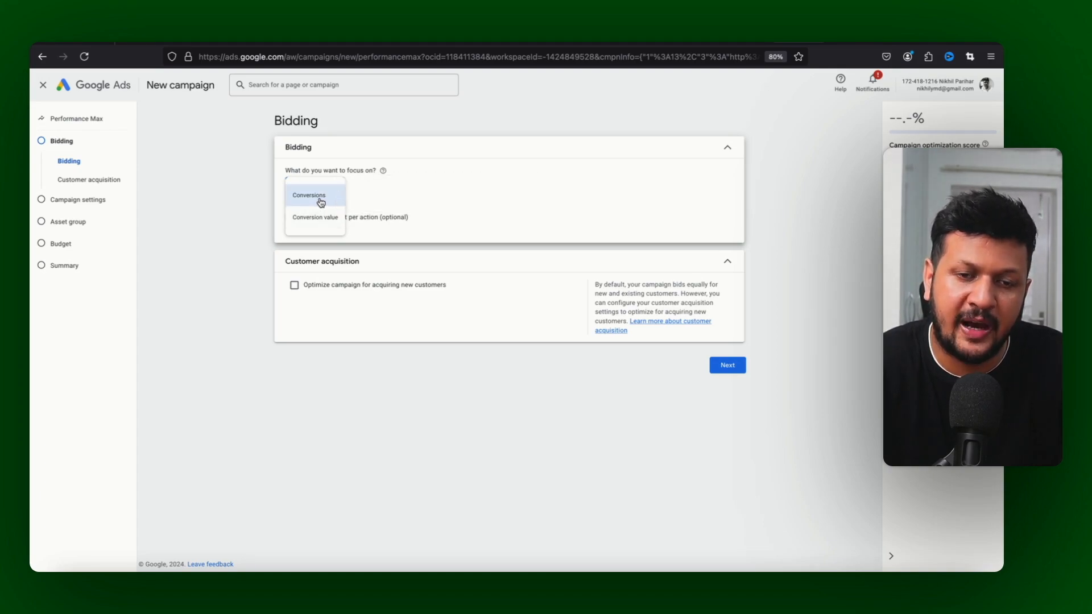
left_click(318, 202)
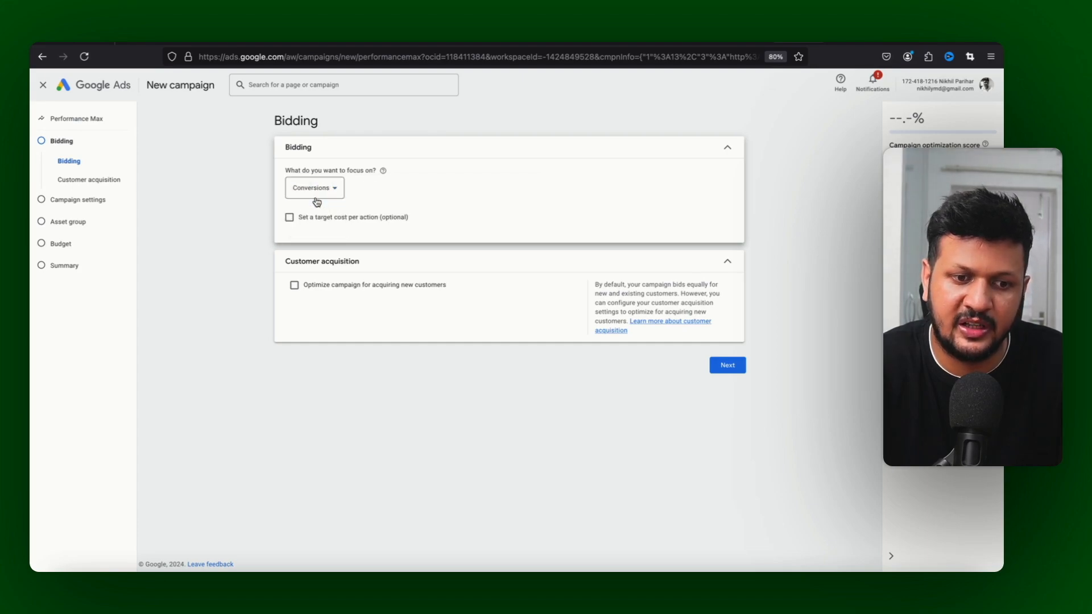
left_click(291, 219)
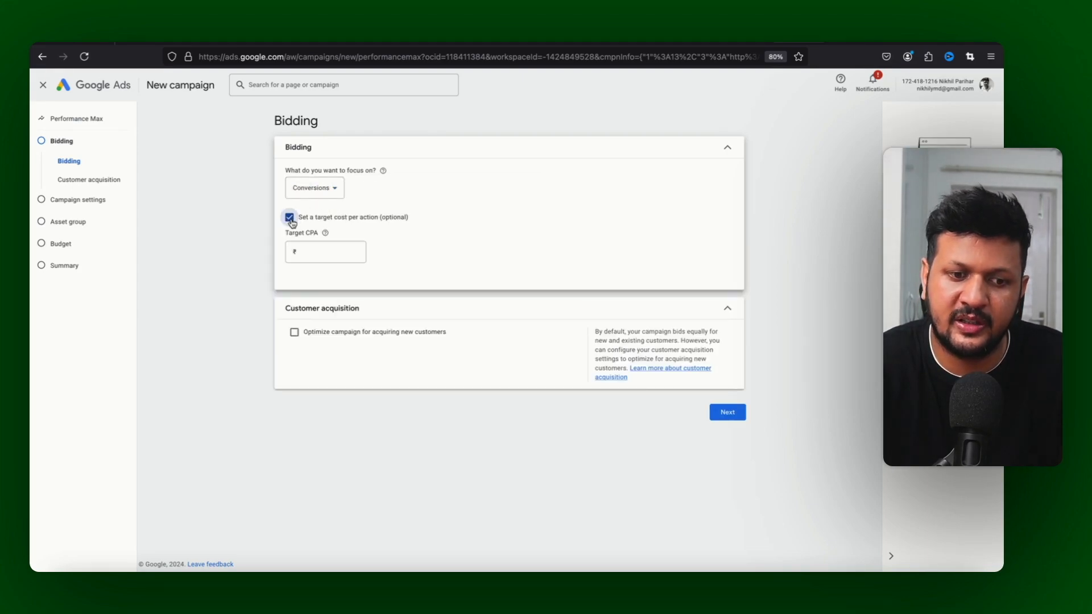
left_click(309, 250)
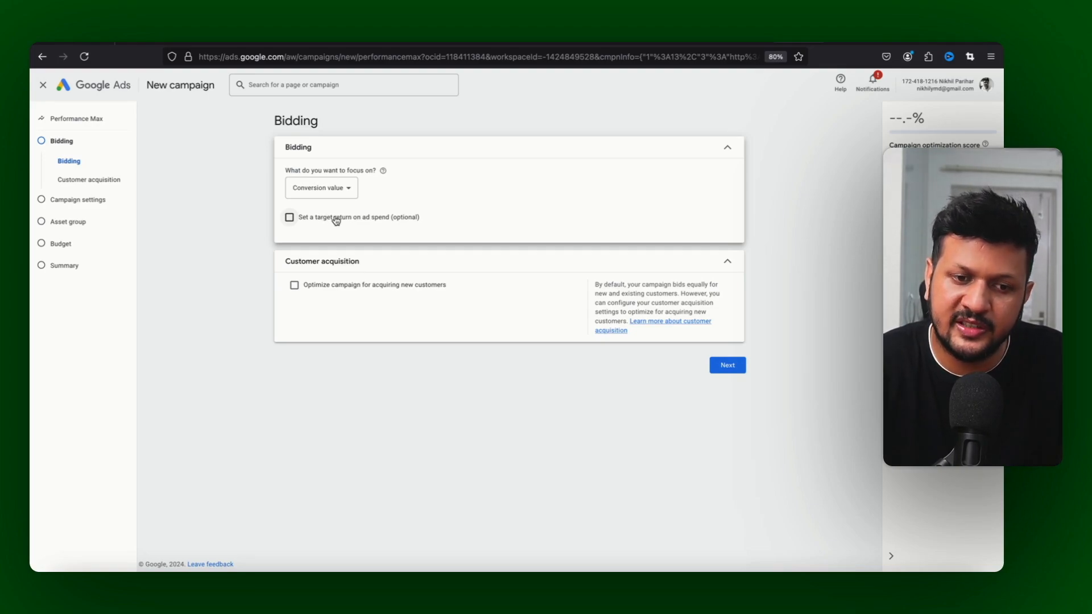
With Conversion value as the bidding focus, enable the optional target return on ad spend and disable it again.
left_click(289, 218)
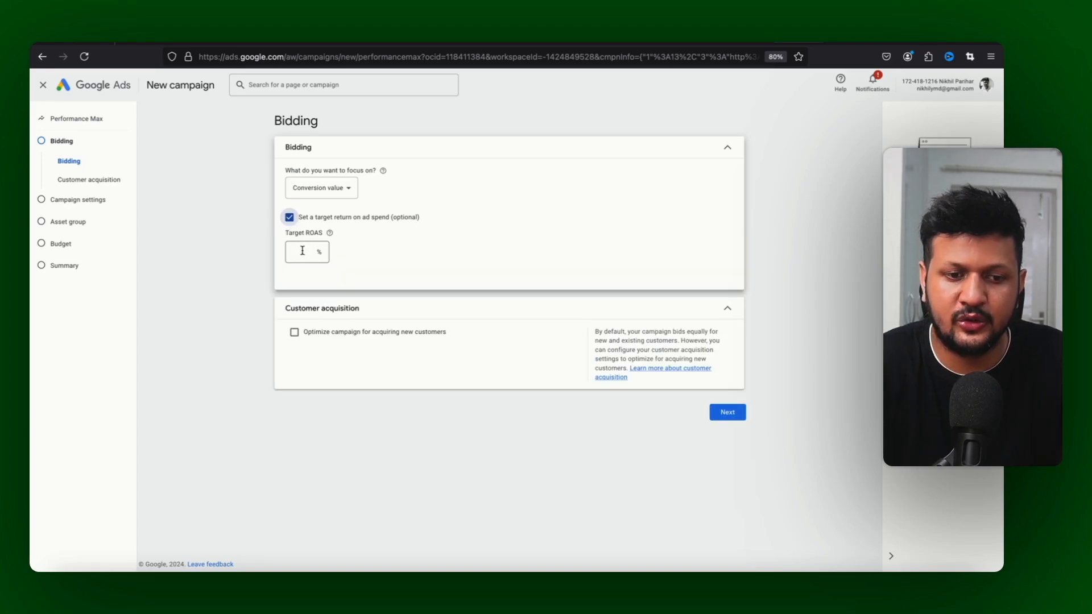
left_click(302, 251)
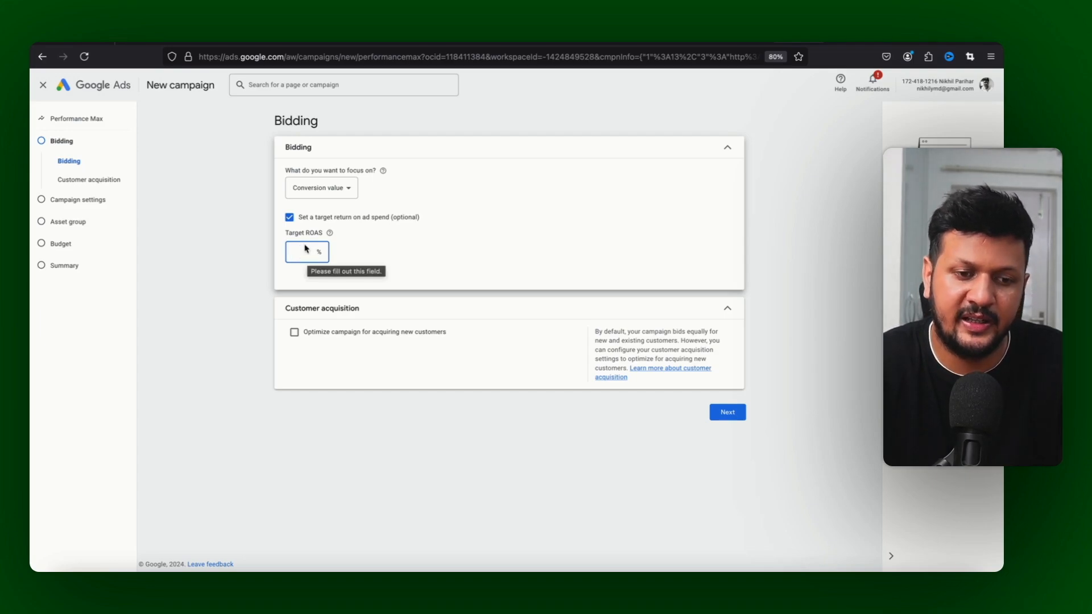
left_click(289, 218)
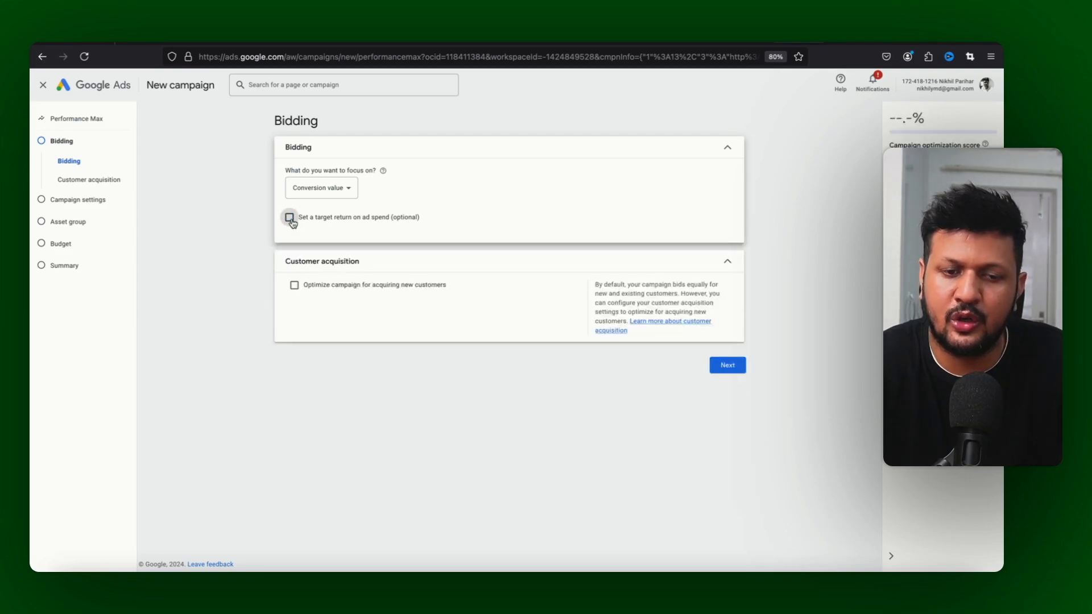
Set the bidding focus to Conversions without a target cost per action and continue to the campaign settings.
left_click(330, 194)
left_click(329, 197)
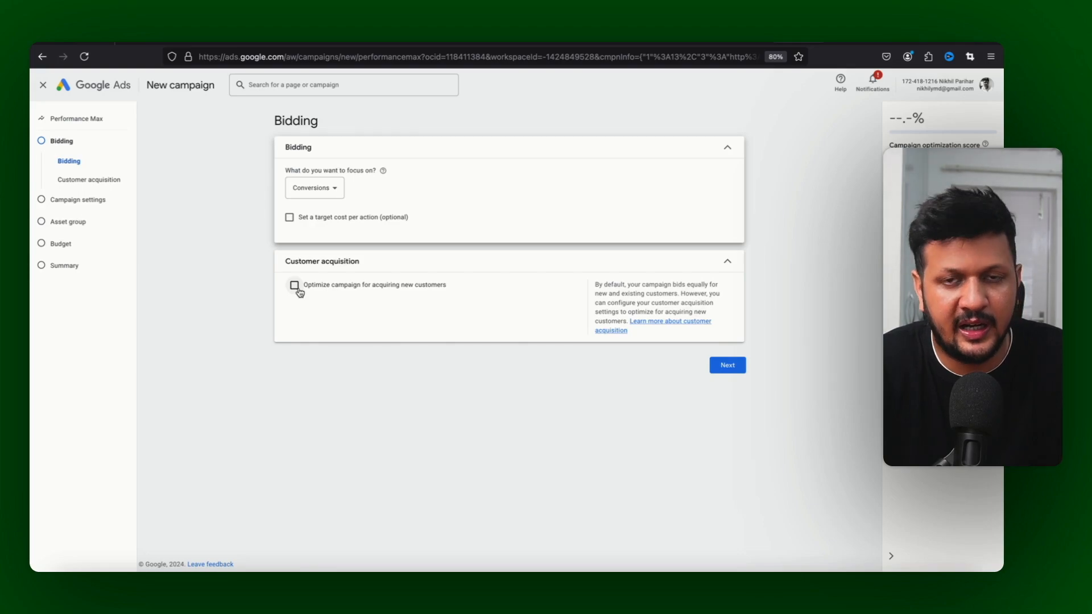
left_click(728, 366)
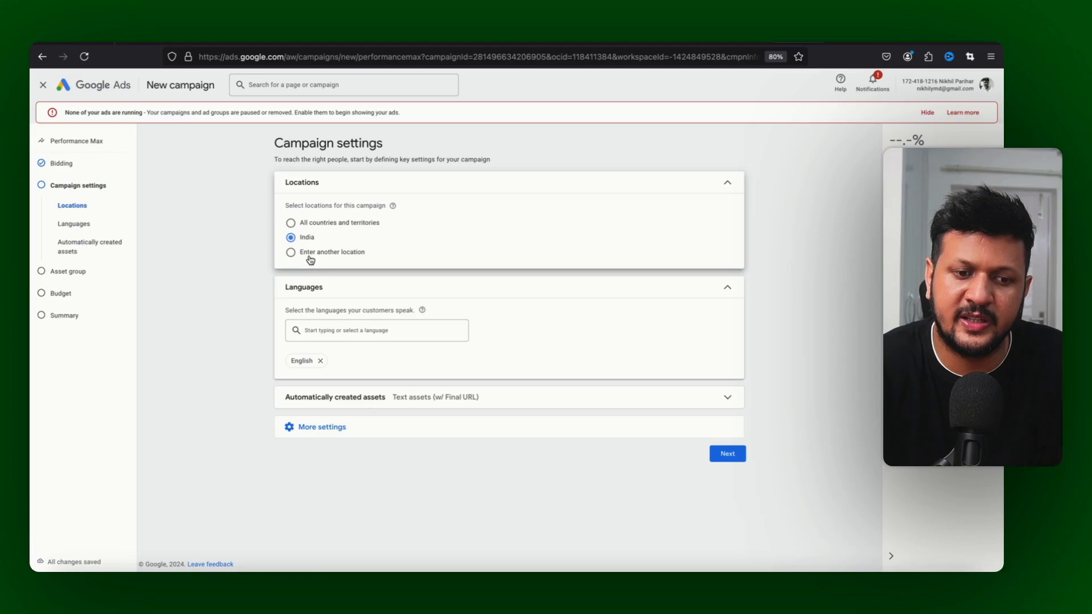
Try the option for entering another target location, and set the targeting back to India.
left_click(310, 254)
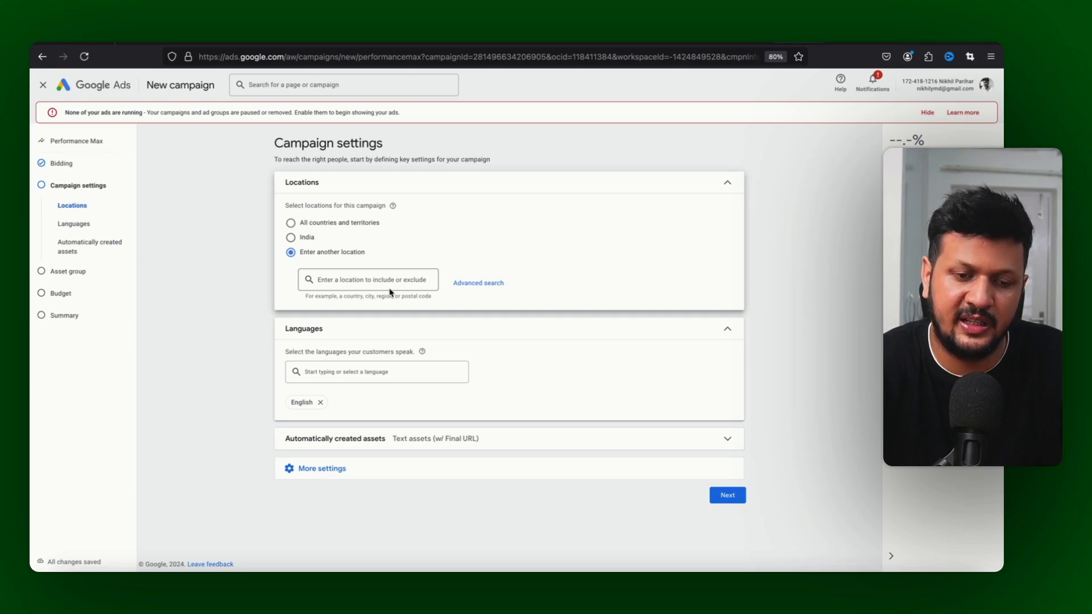
left_click(292, 239)
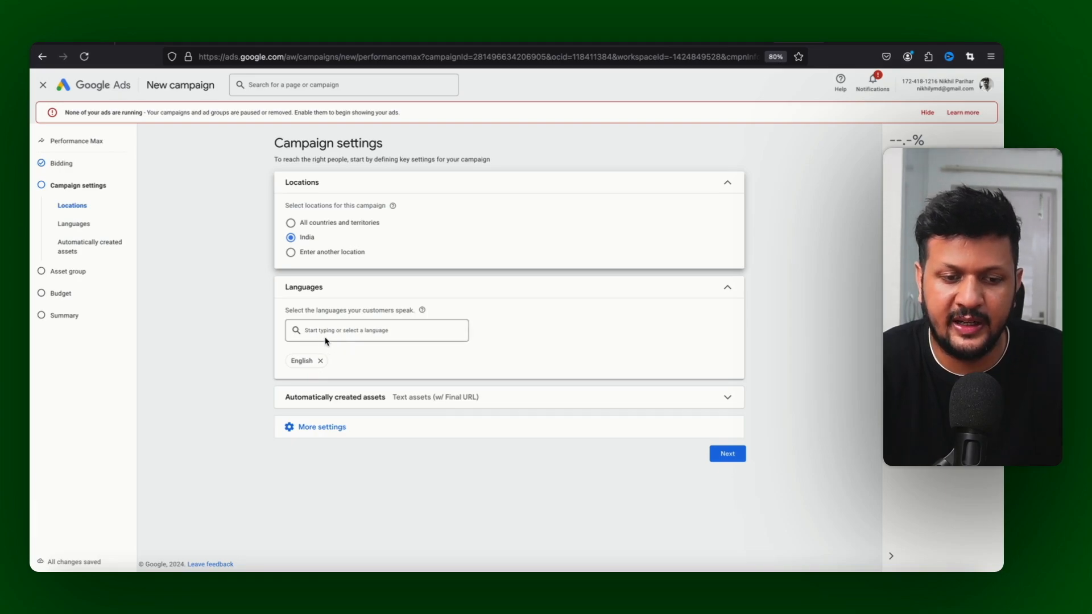
Turn off automatically created text assets along with Final URL expansion, and collapse that section.
left_click(501, 394)
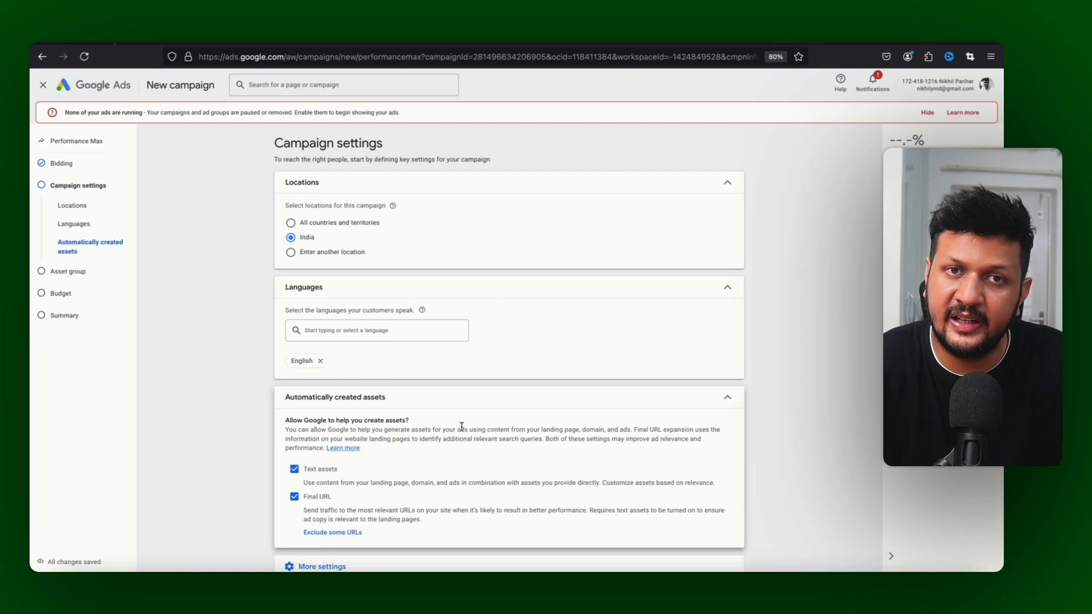
scroll(462, 426, "down", 1)
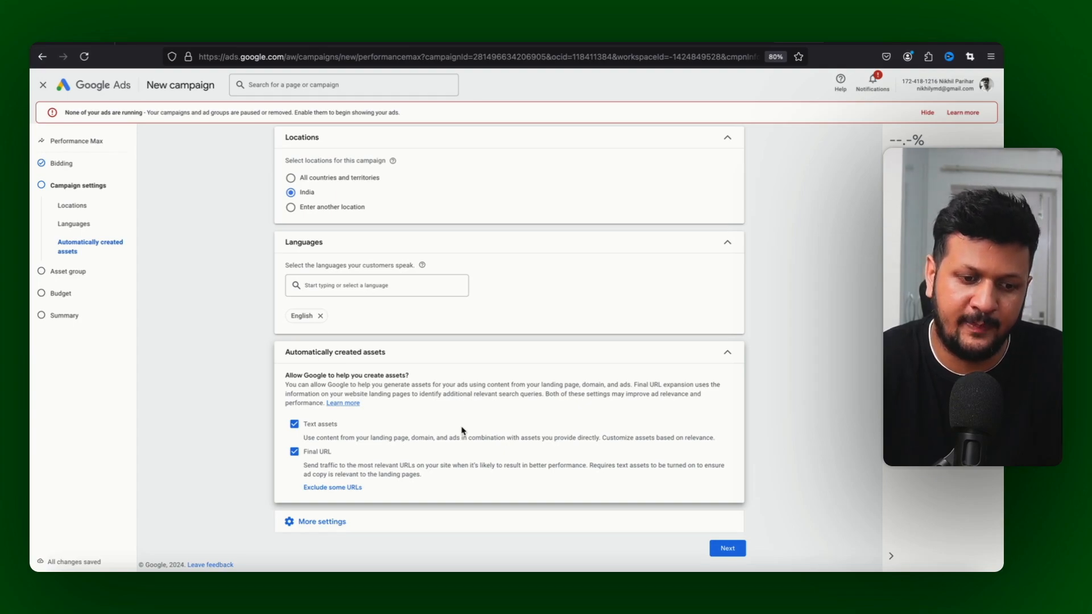
left_click(294, 424)
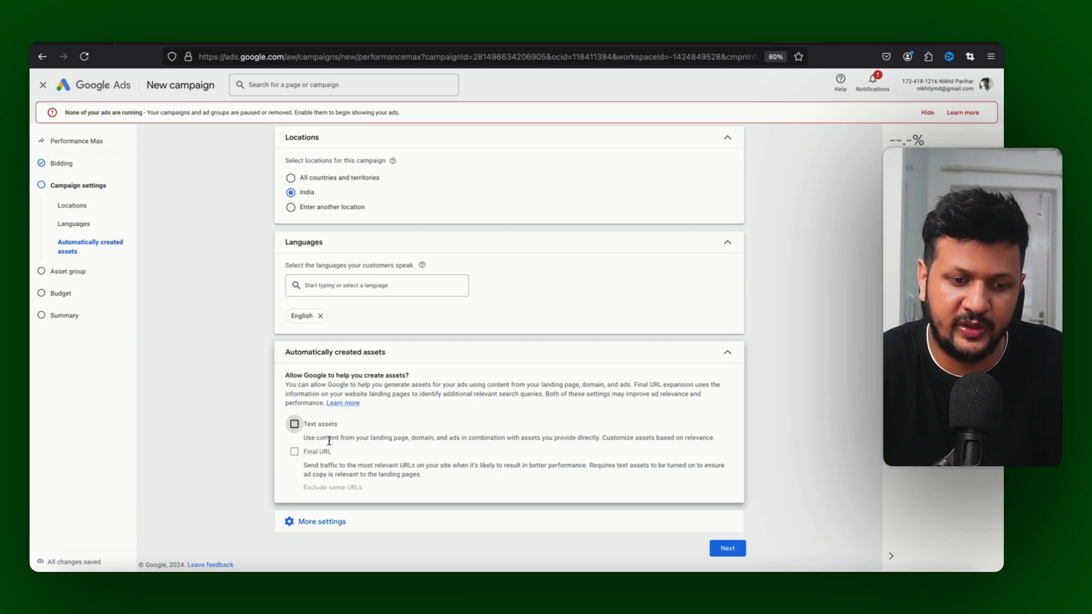
left_click(470, 358)
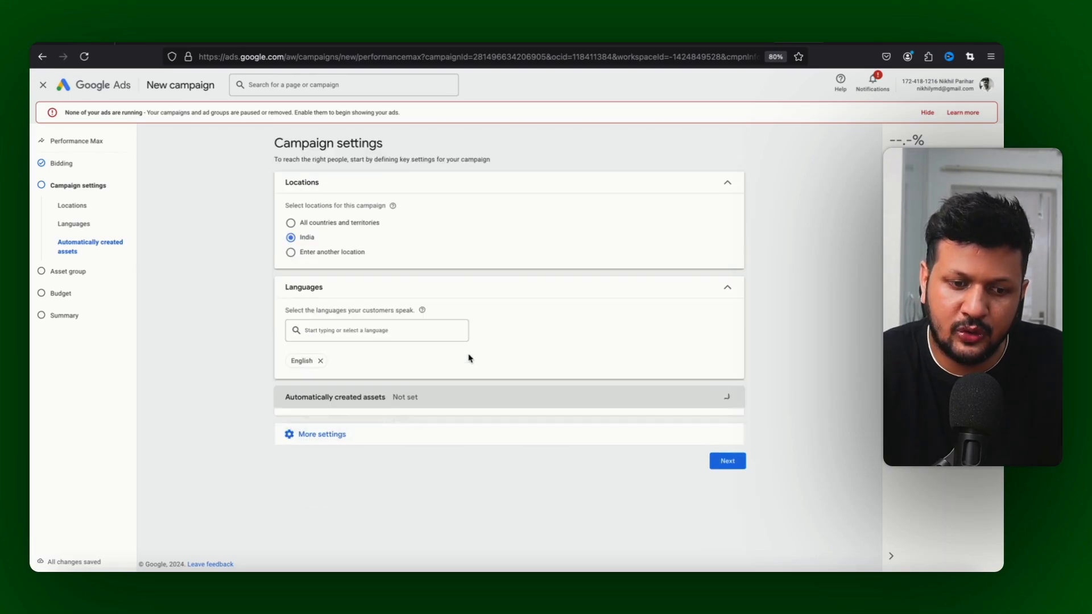
Expand the additional campaign settings, view the ad schedule's day and start-time choices, and collapse the ad schedule without changing it.
left_click(406, 434)
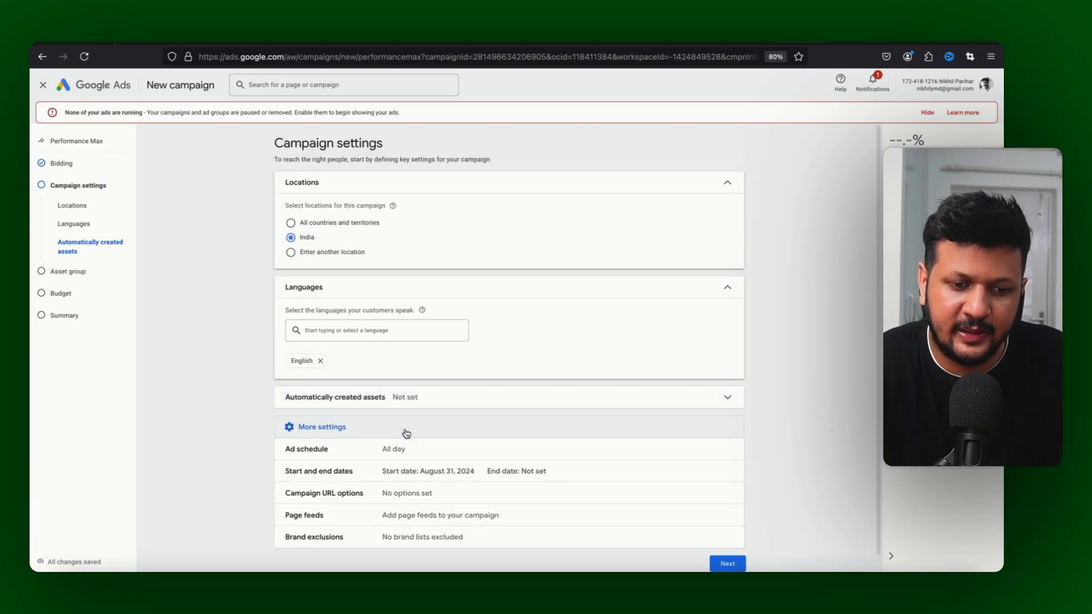
scroll(249, 401, "down", 1)
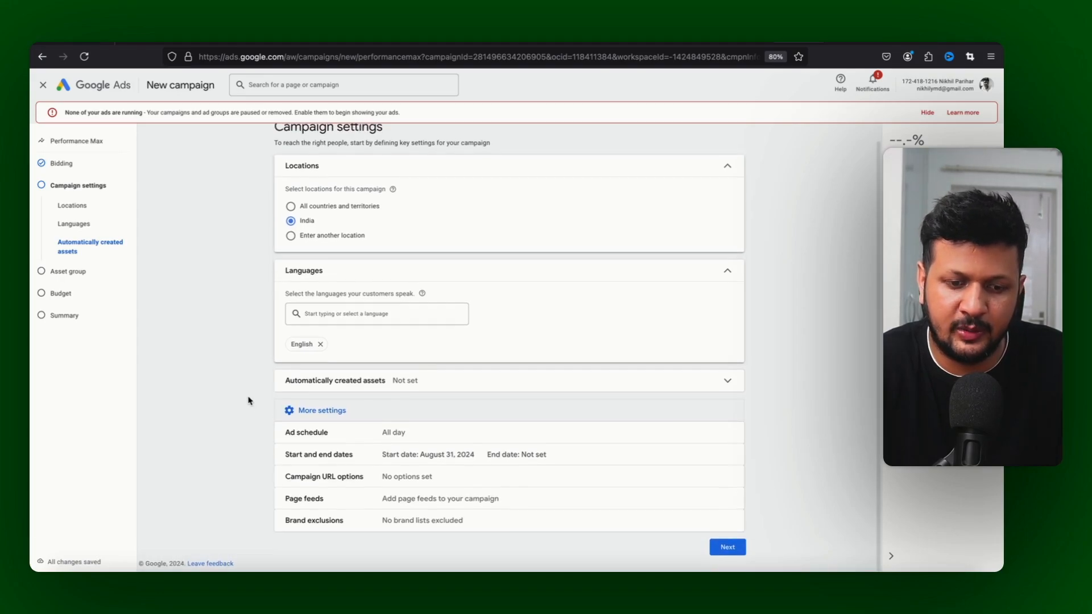
left_click(341, 444)
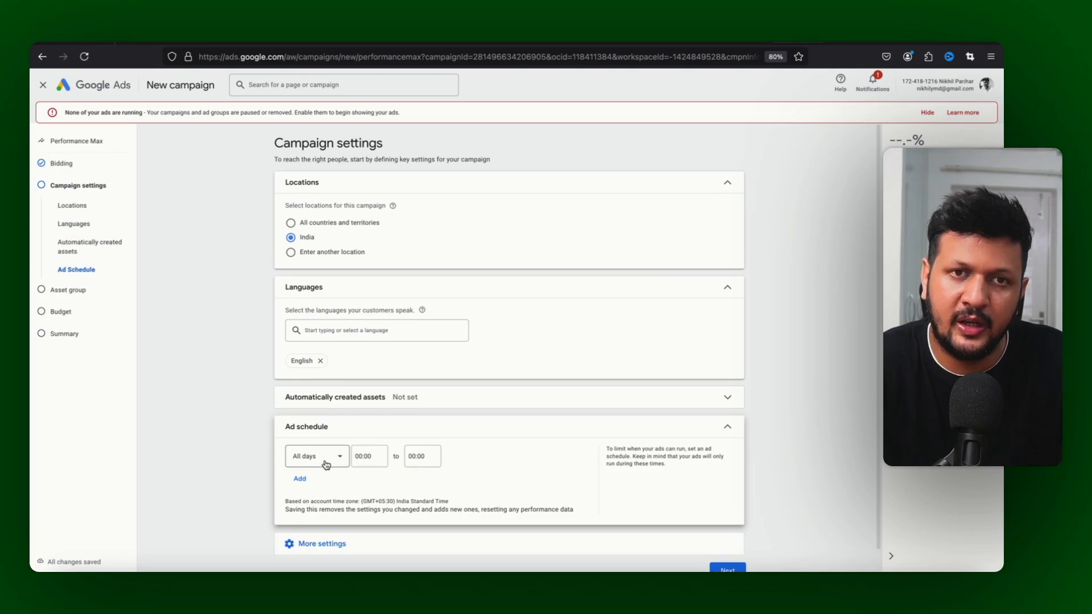
left_click(331, 463)
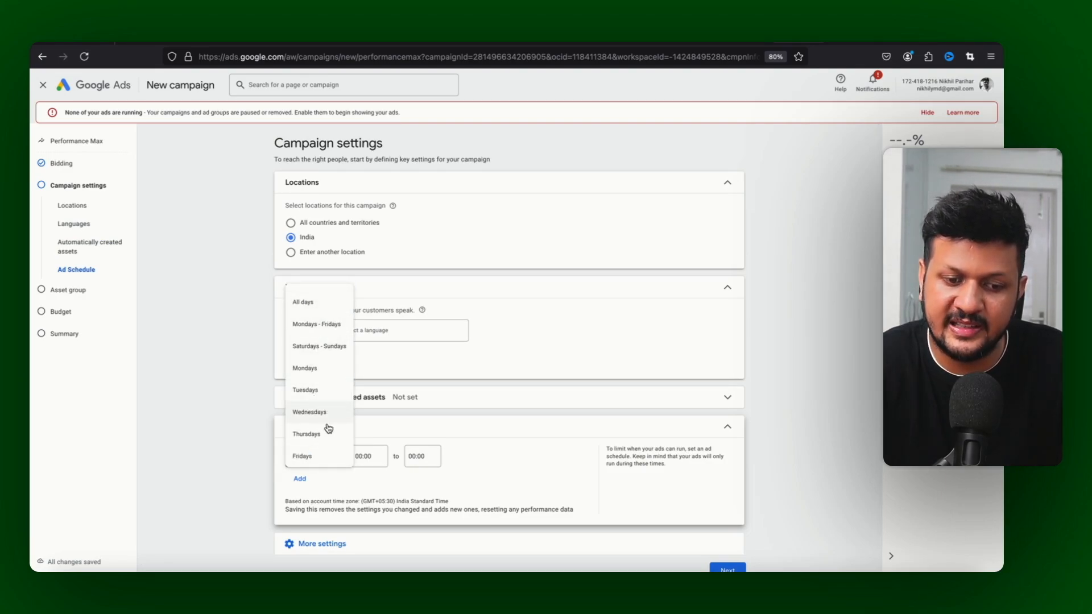
left_click(376, 464)
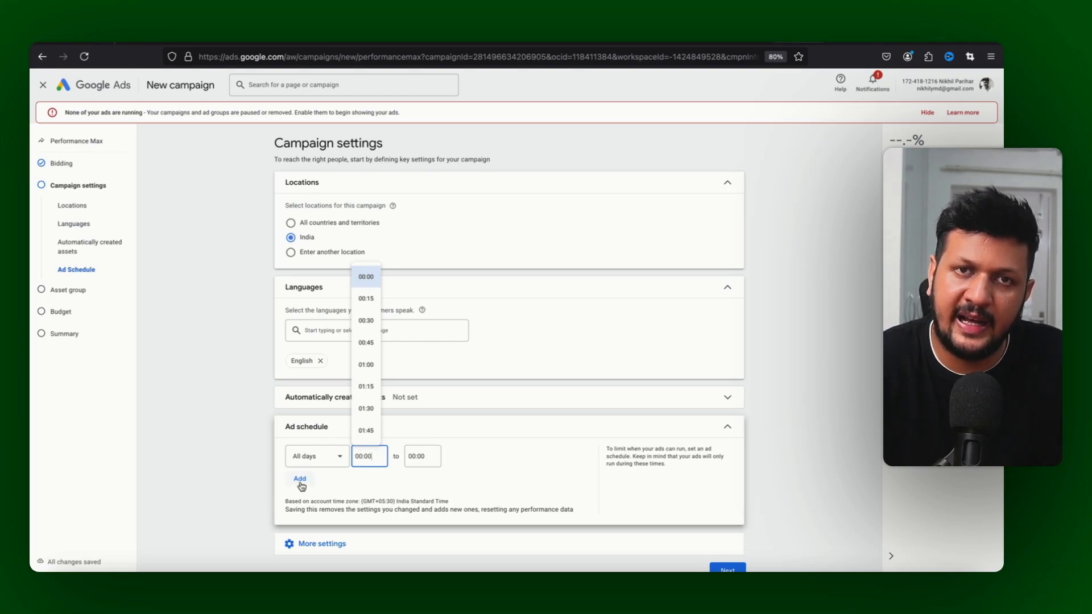
left_click(475, 461)
left_click(699, 435)
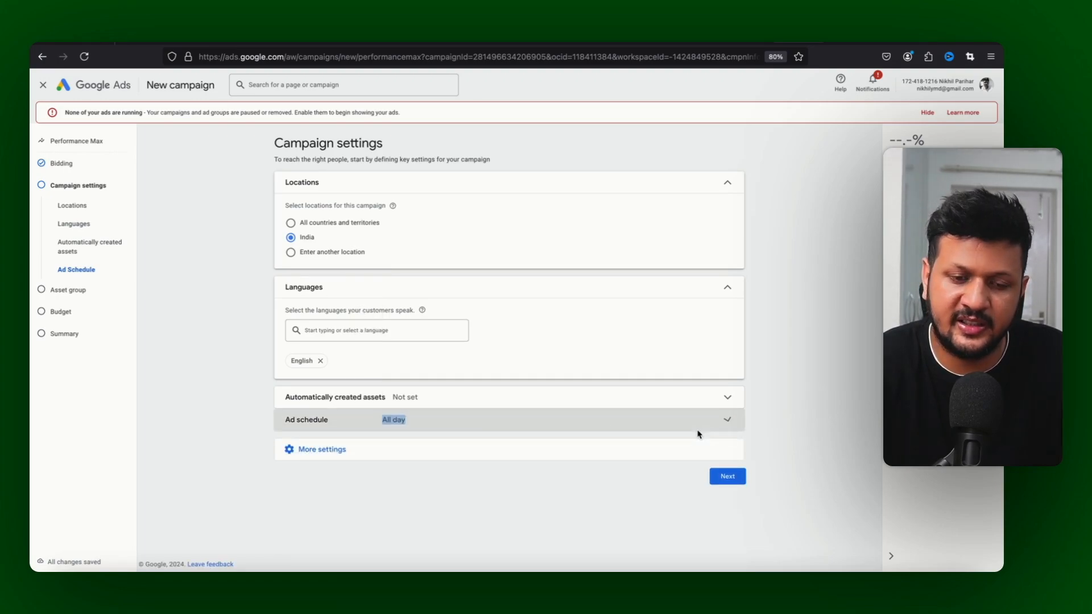
Show the remaining additional settings, view the page feeds section, and collapse it without adding a feed.
left_click(441, 454)
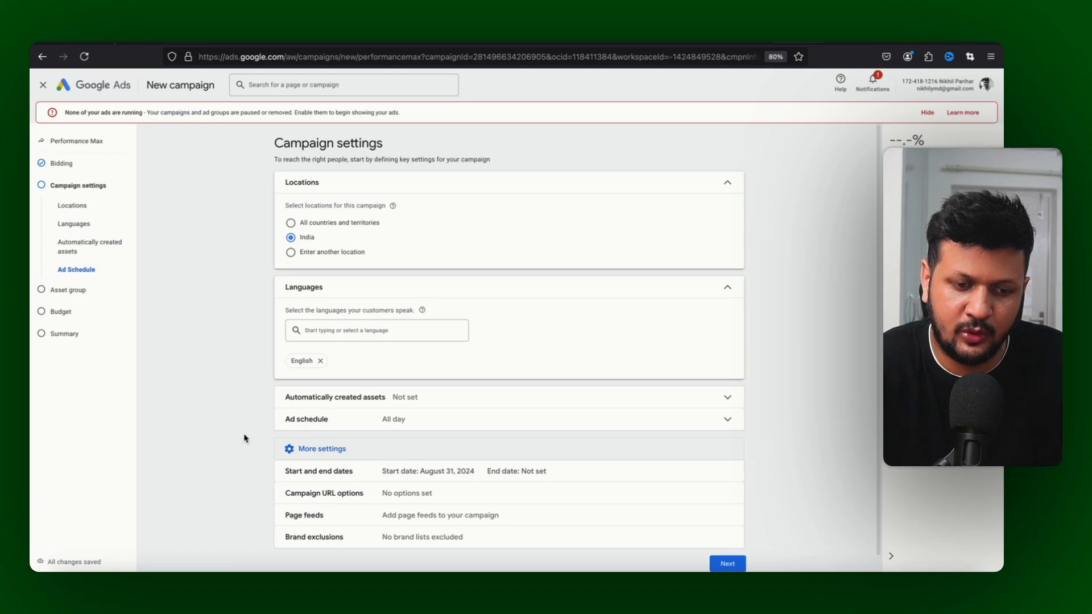
scroll(241, 436, "down", 1)
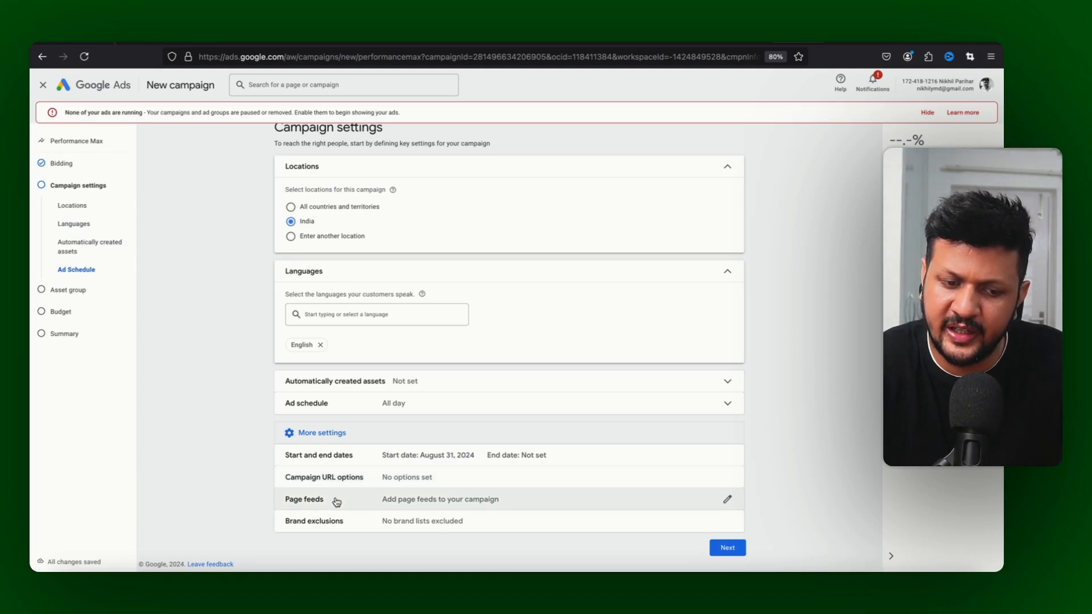
left_click(394, 500)
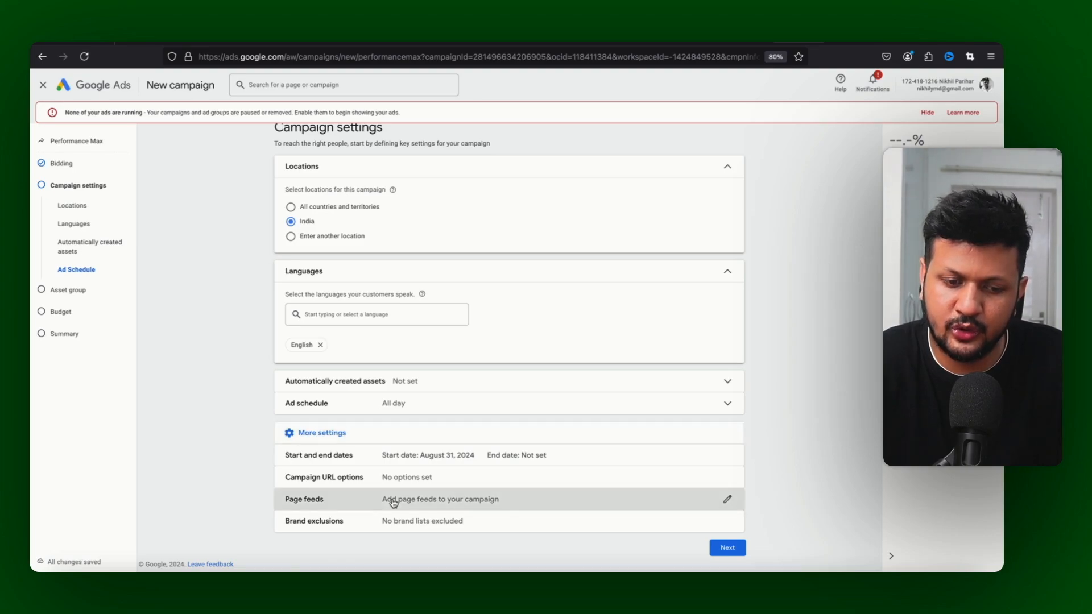
scroll(427, 502, "down", 2)
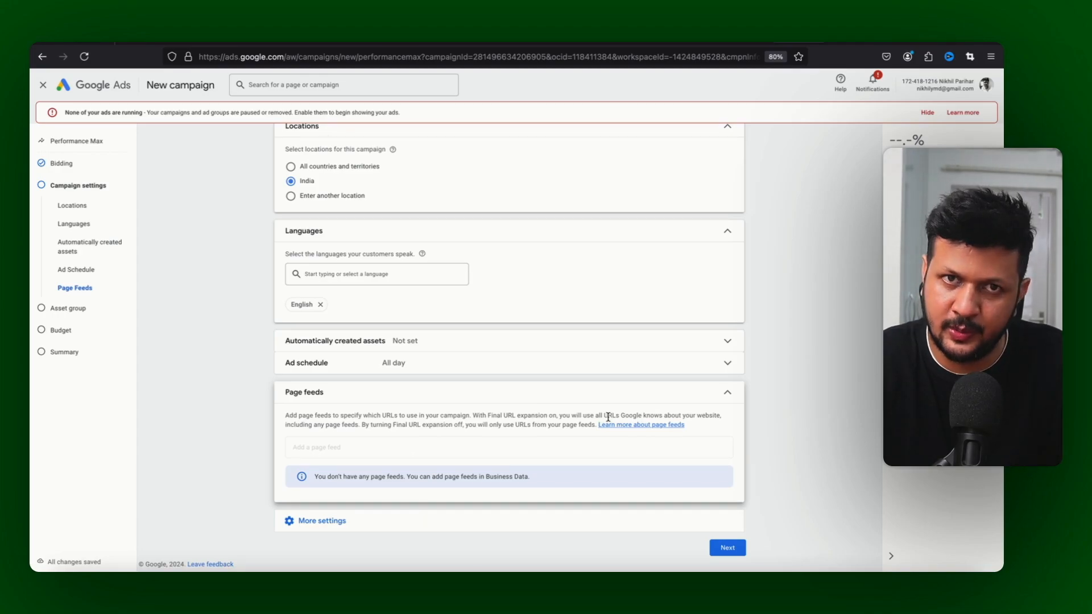
left_click(647, 401)
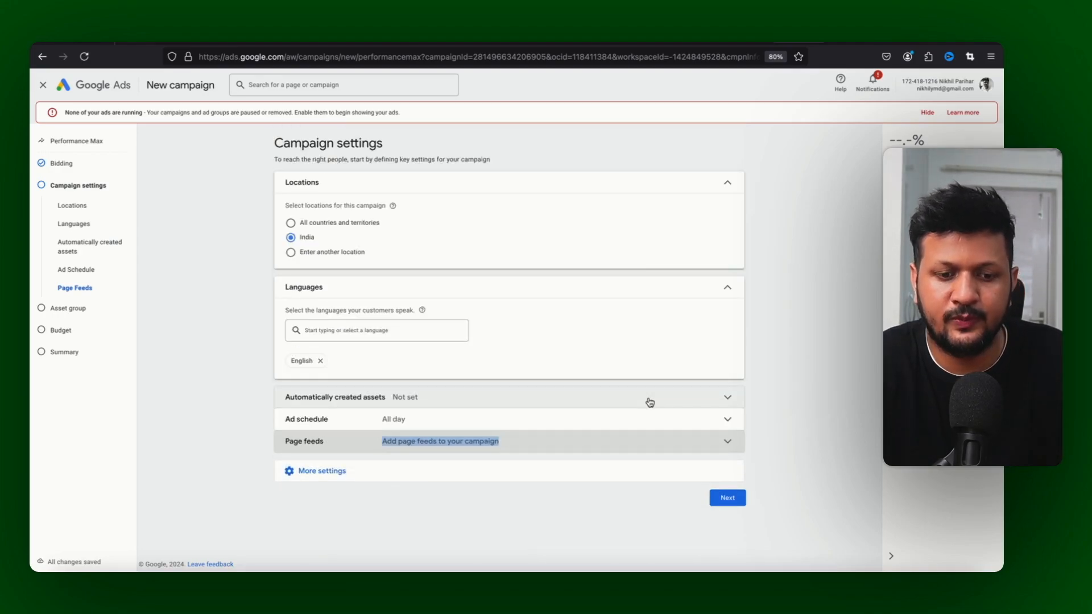
Open the brand exclusions setting, leave it without a brand list, and continue to the asset group.
left_click(582, 520)
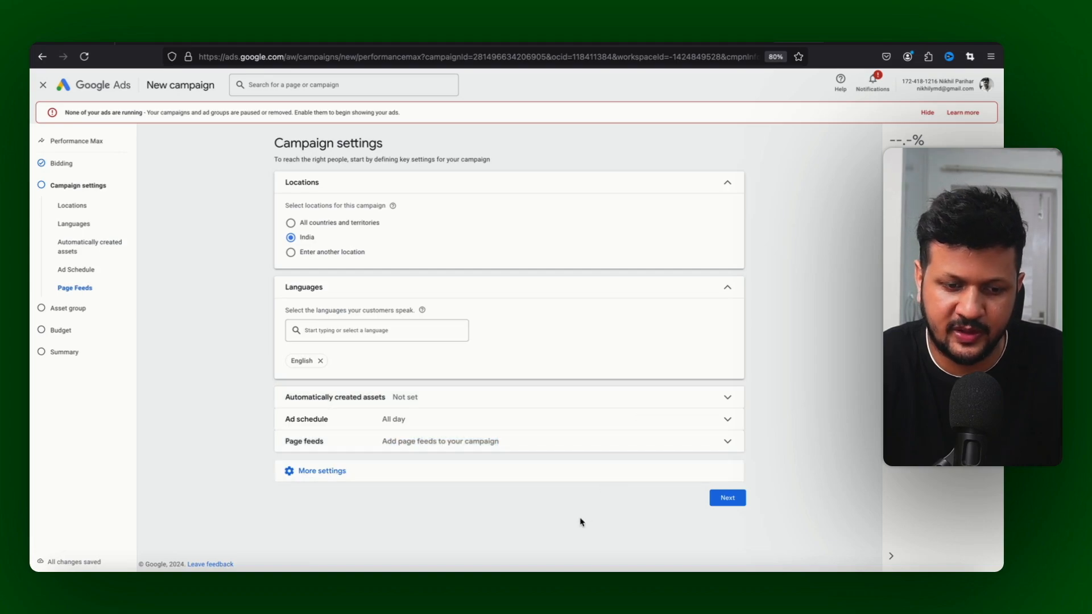
left_click(584, 476)
scroll(499, 515, "down", 1)
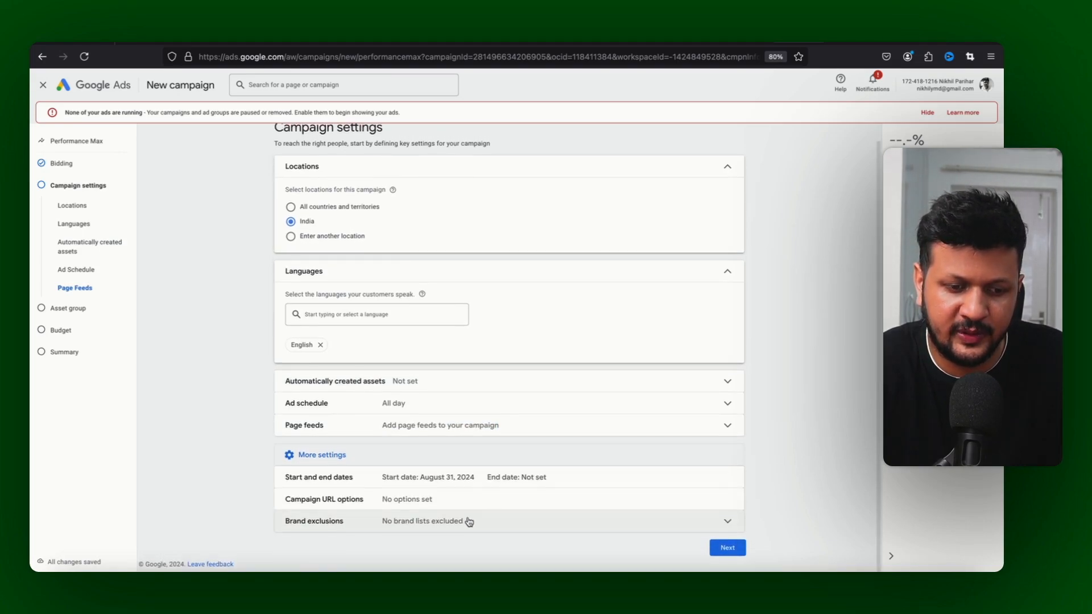
left_click(419, 522)
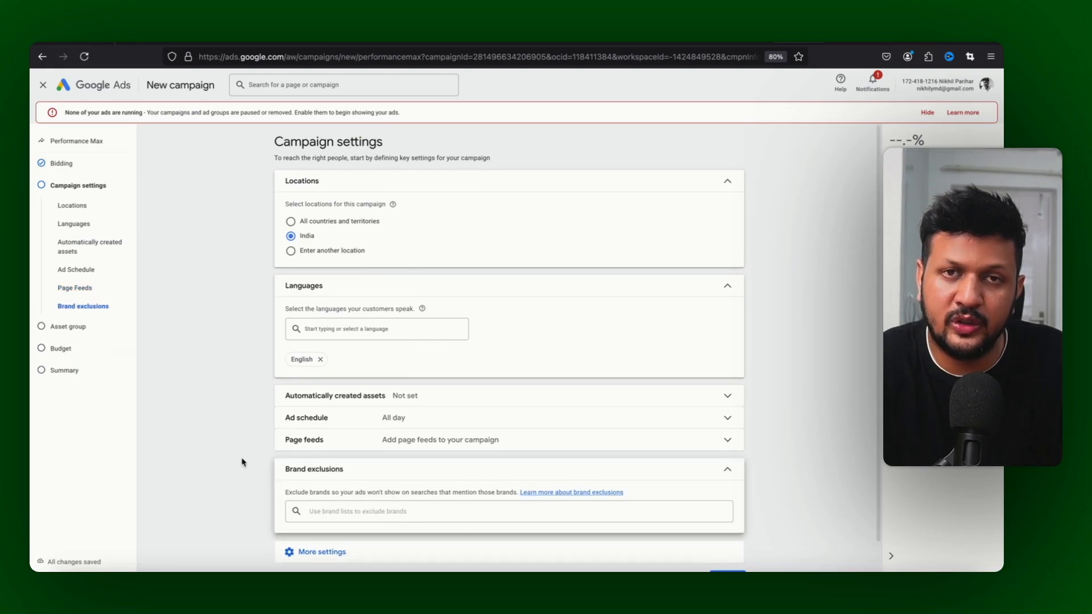
scroll(243, 463, "down", 2)
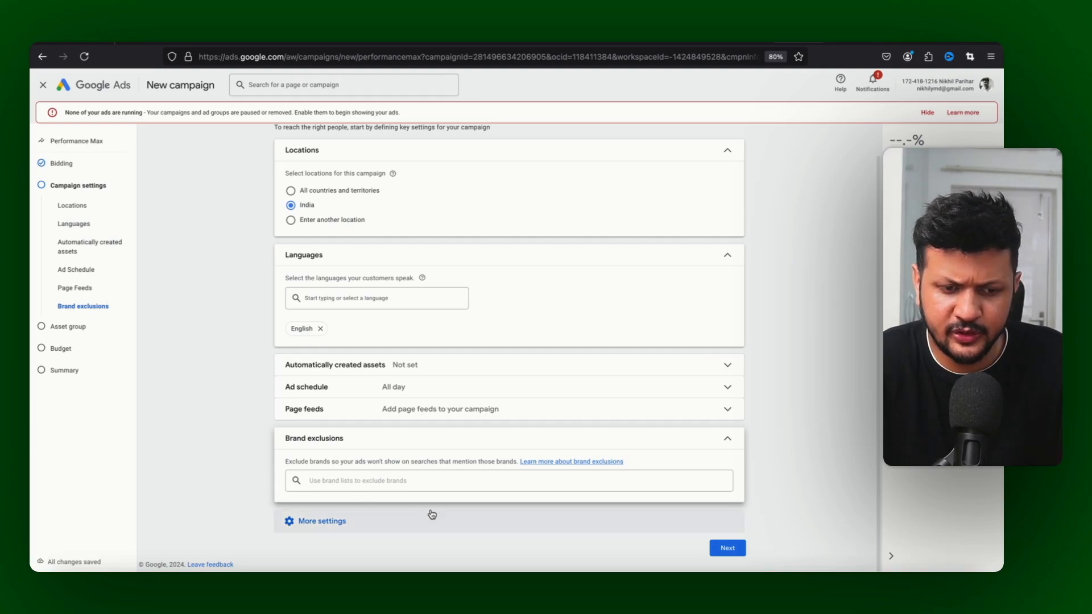
left_click(728, 547)
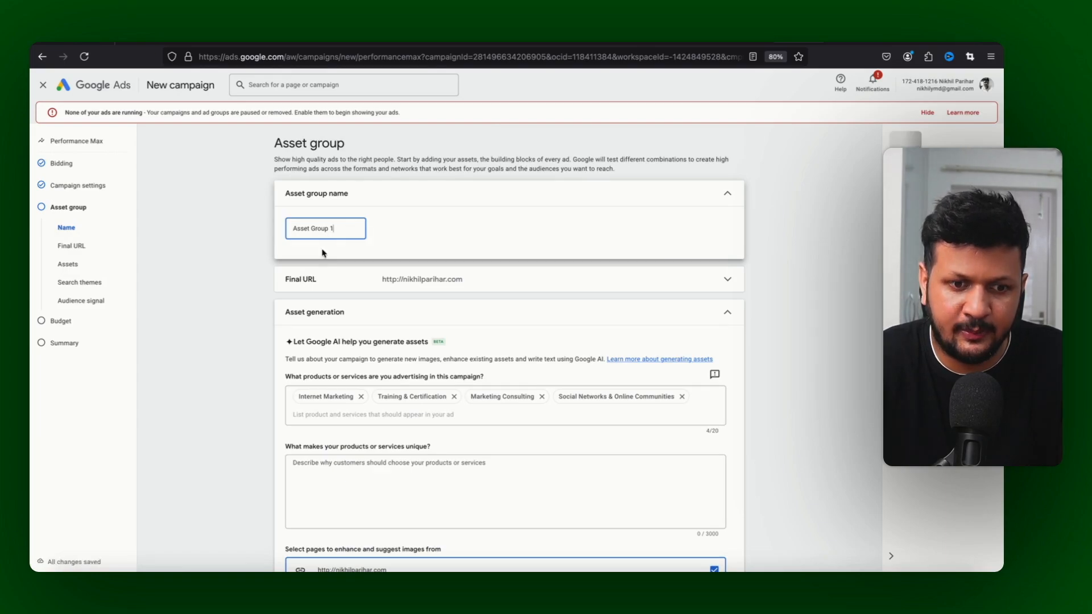
Expand the asset group's Final URL, review the AI asset generation questions and source pages, and skip asset generation.
left_click(325, 286)
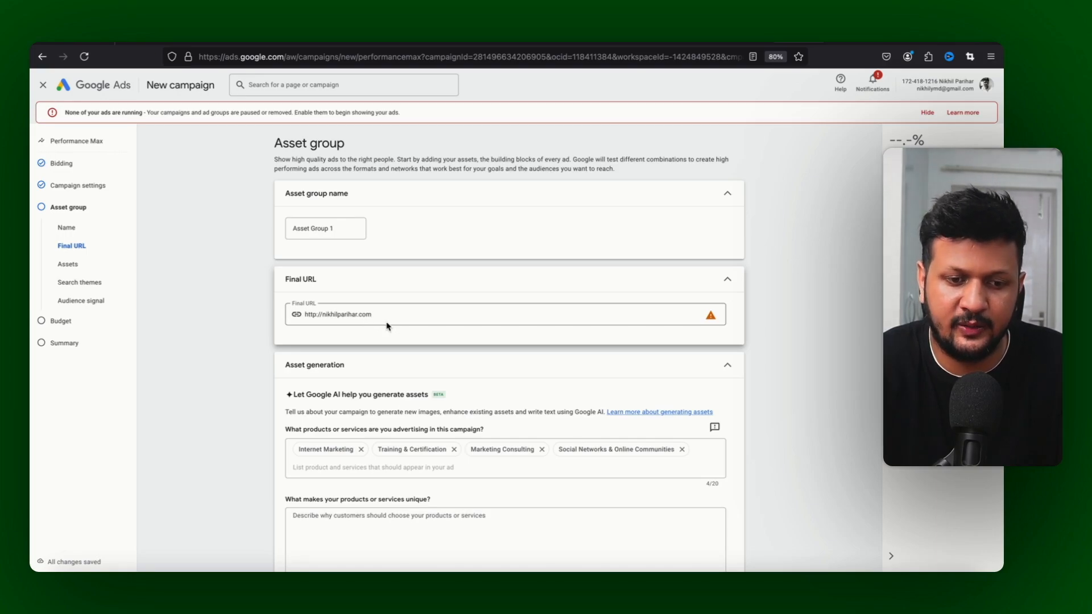
scroll(389, 322, "down", 1)
scroll(389, 322, "down", 3)
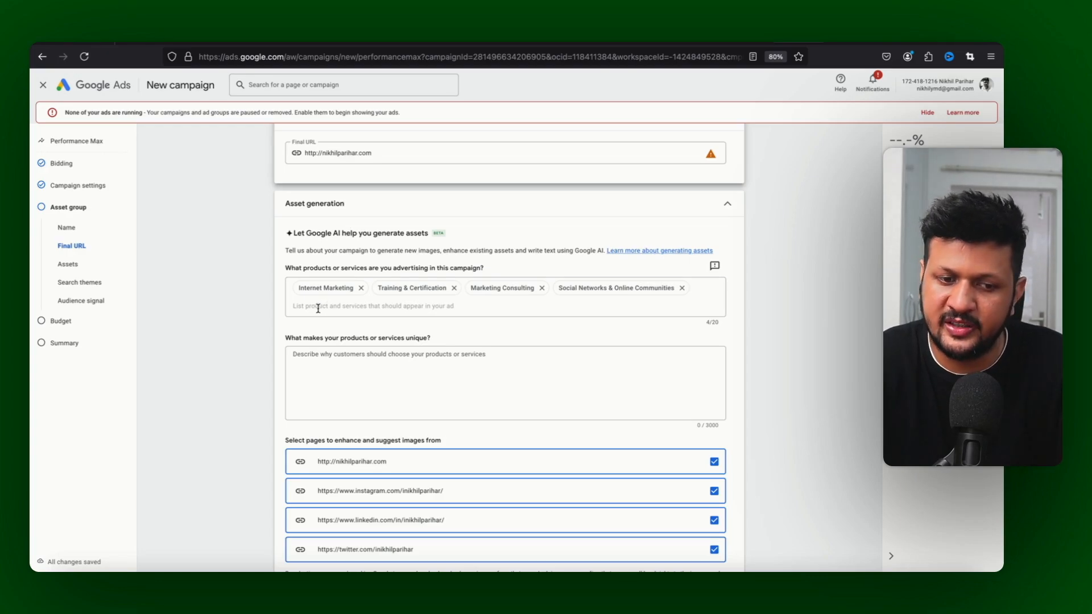
scroll(428, 387, "down", 2)
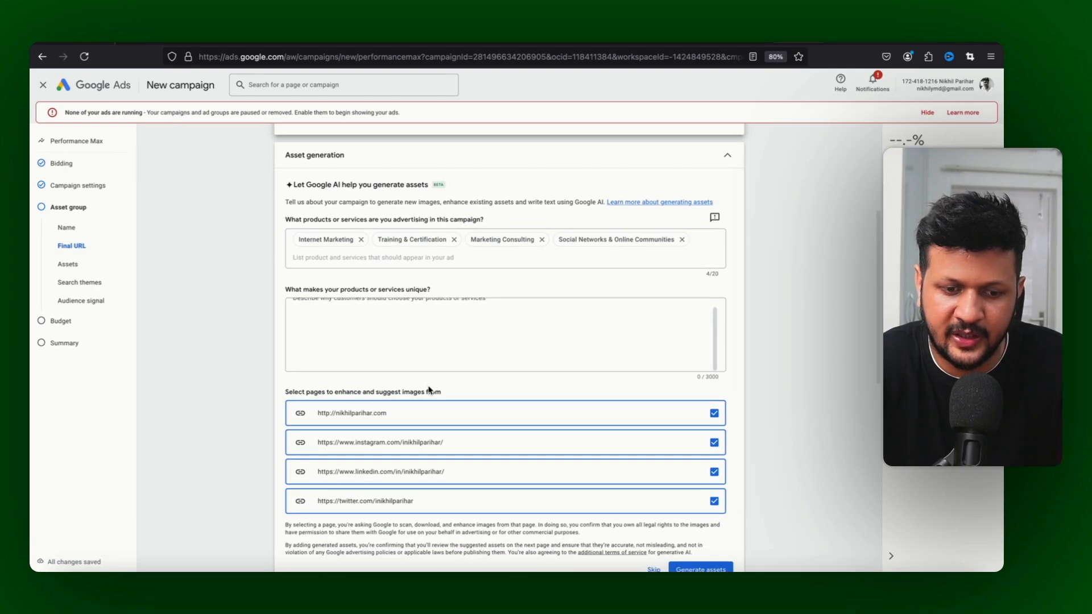
scroll(429, 390, "up", 1)
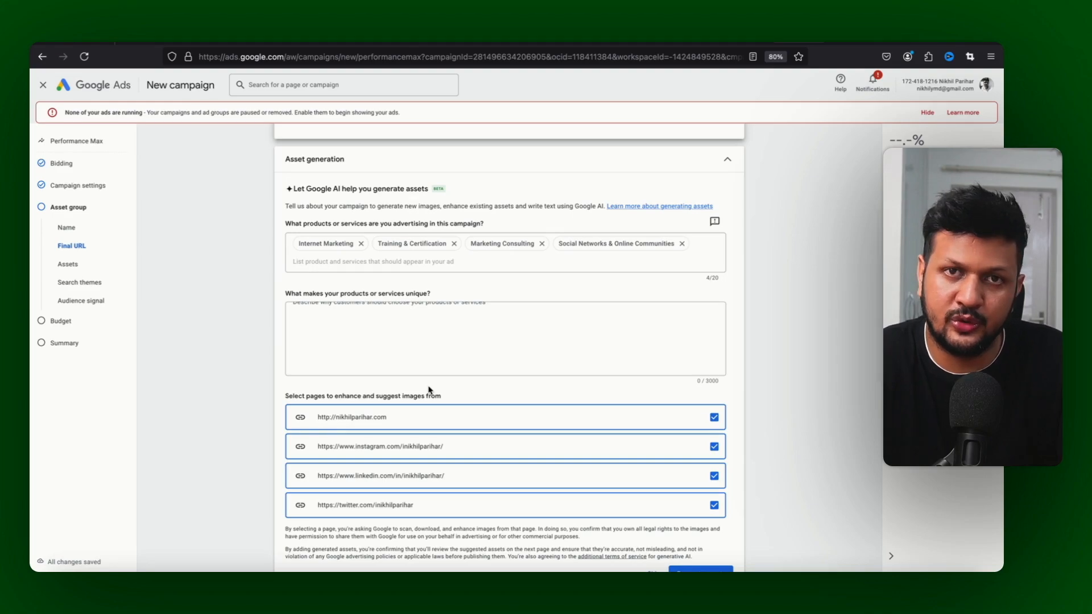
scroll(429, 390, "down", 3)
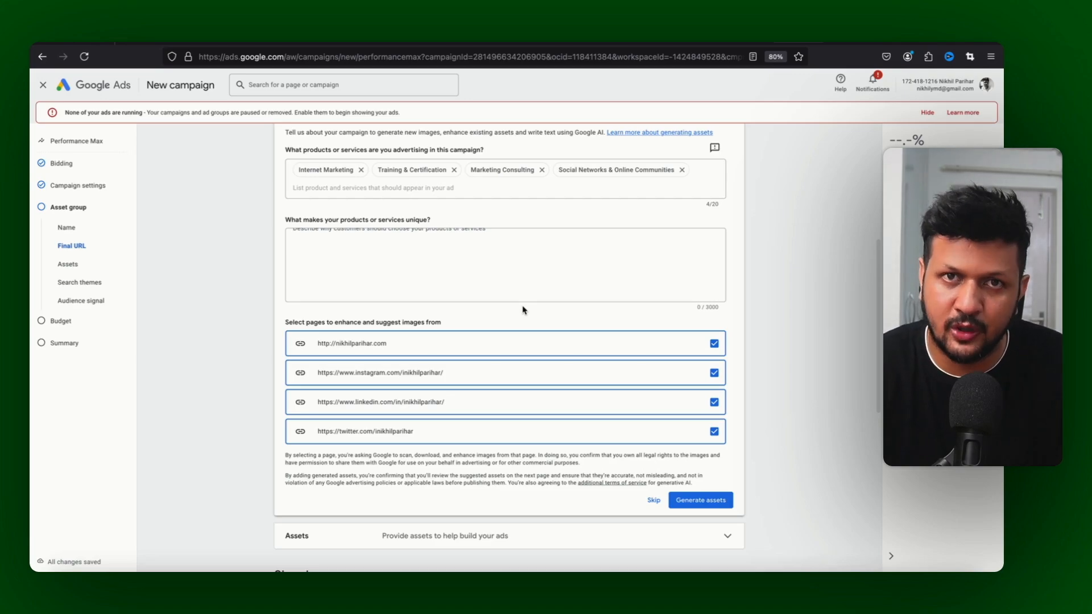
scroll(524, 310, "down", 5)
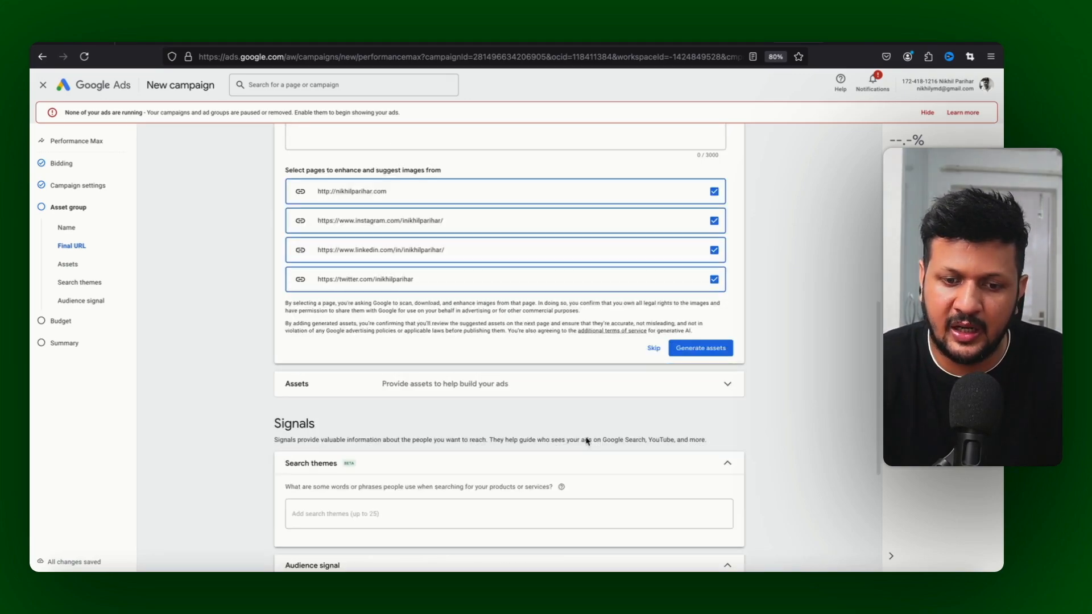
left_click(653, 349)
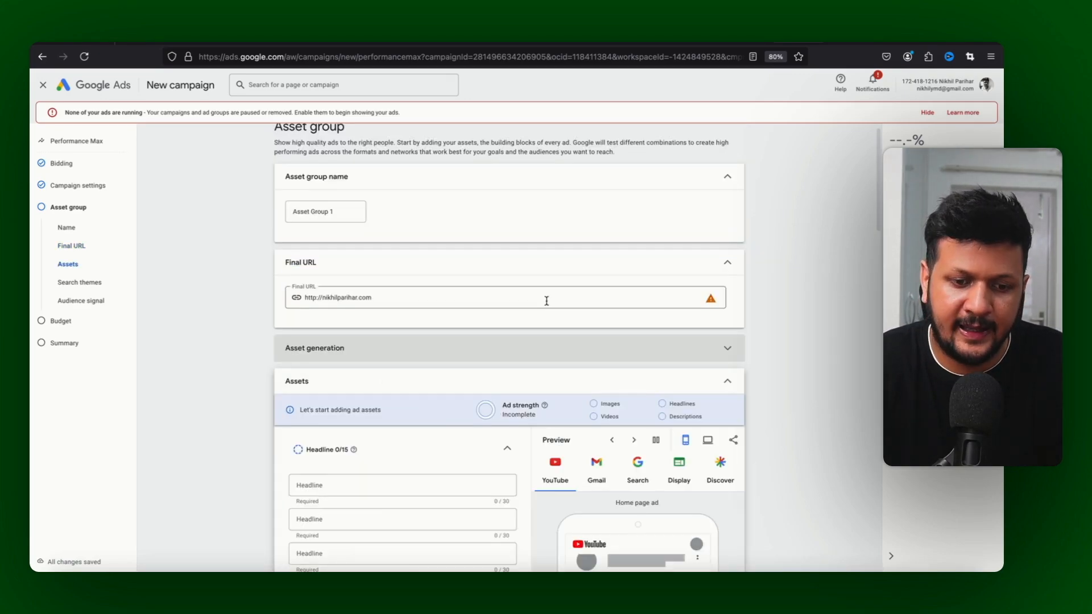
Examine the asset form's headline, long headline, description and image requirements alongside the ad preview.
scroll(495, 364, "down", 3)
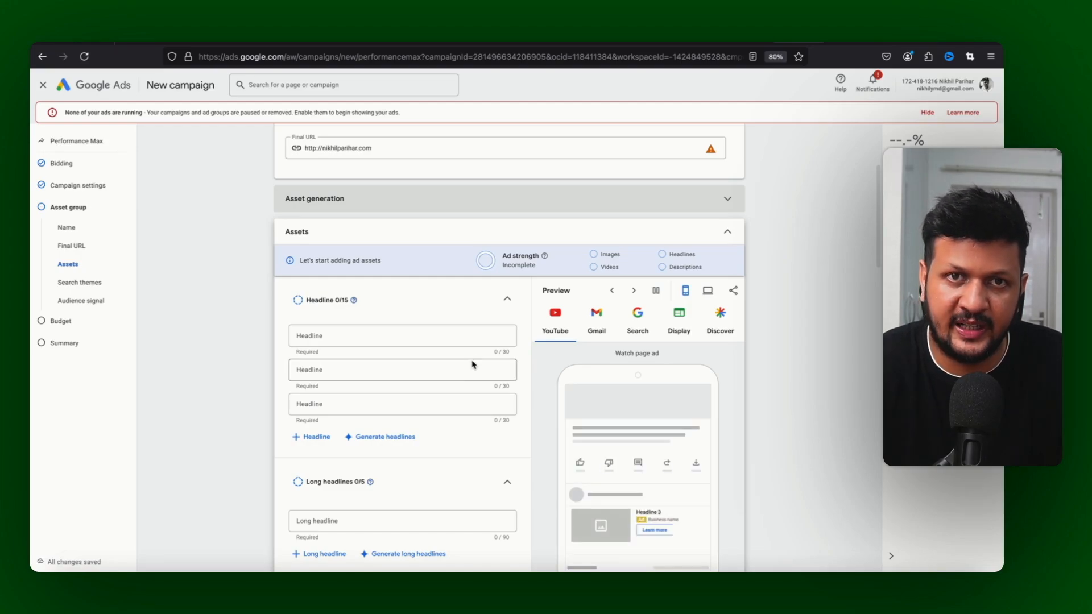
scroll(484, 358, "down", 3)
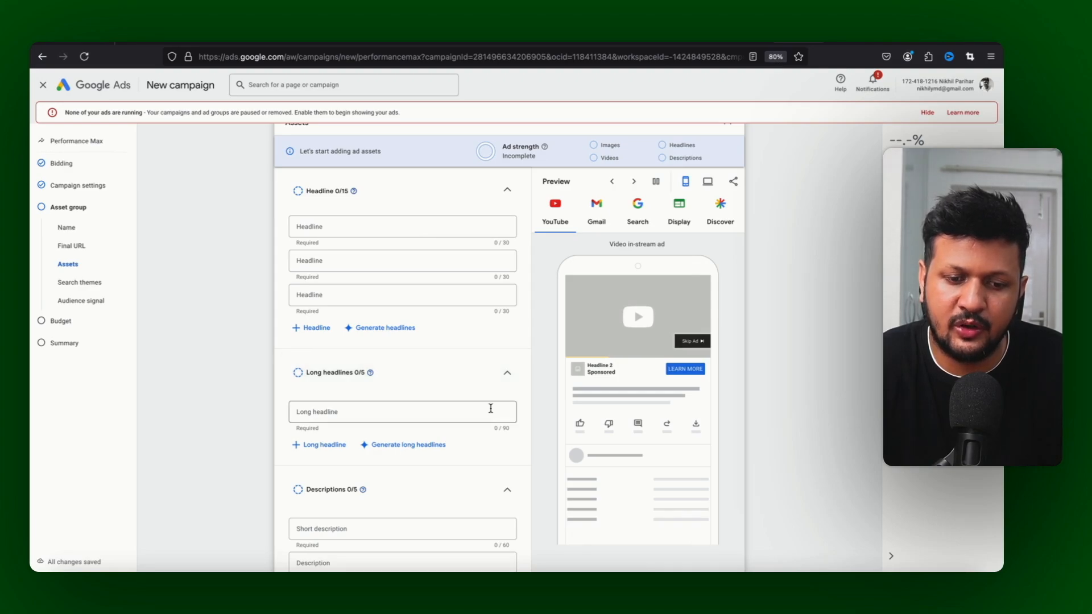
scroll(490, 412, "down", 2)
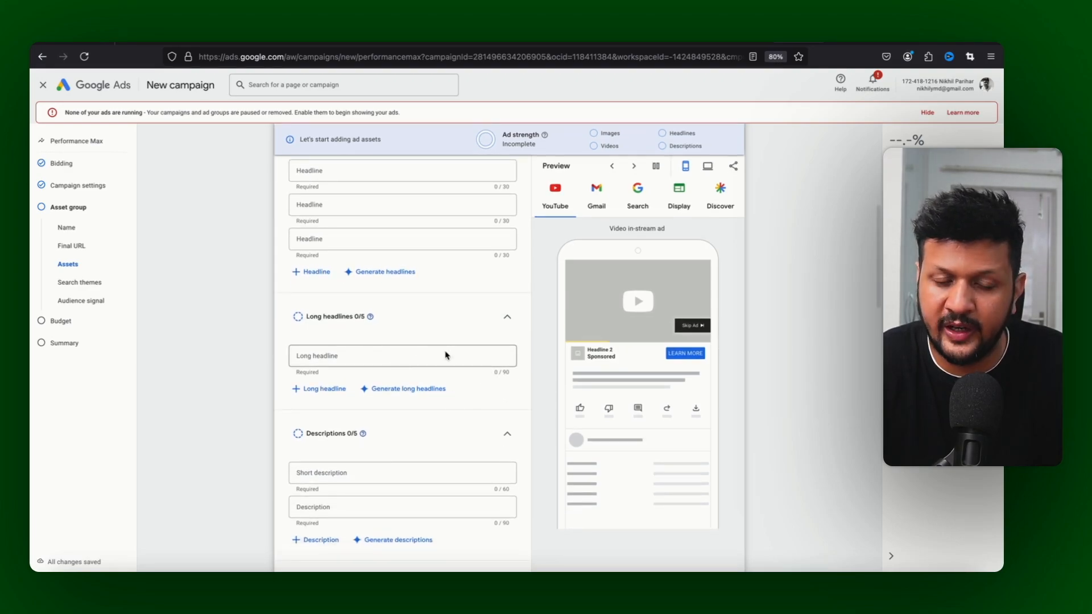
scroll(503, 392, "down", 3)
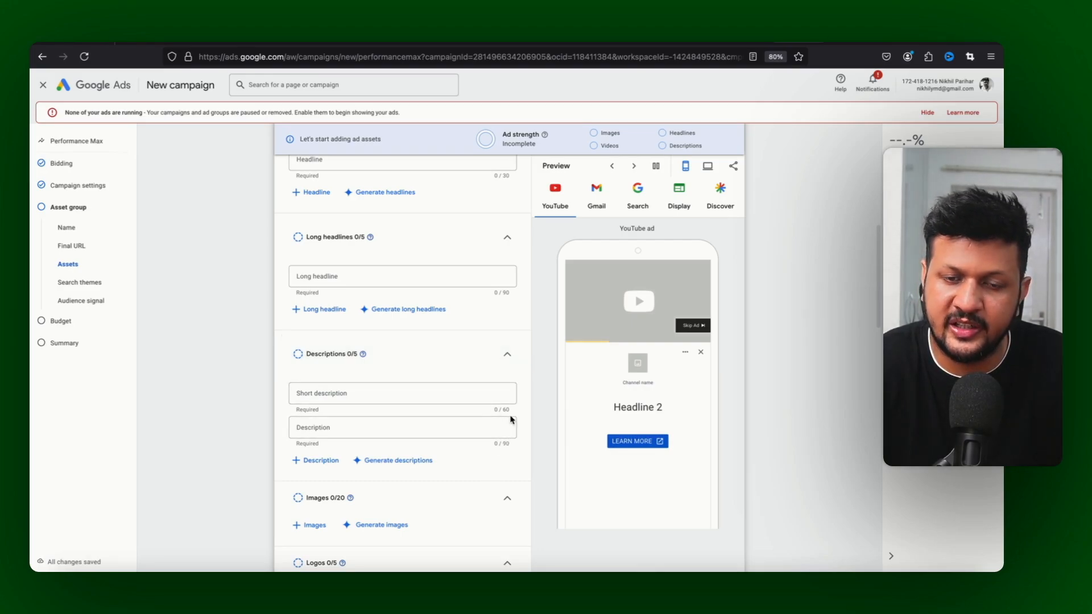
scroll(510, 460, "down", 3)
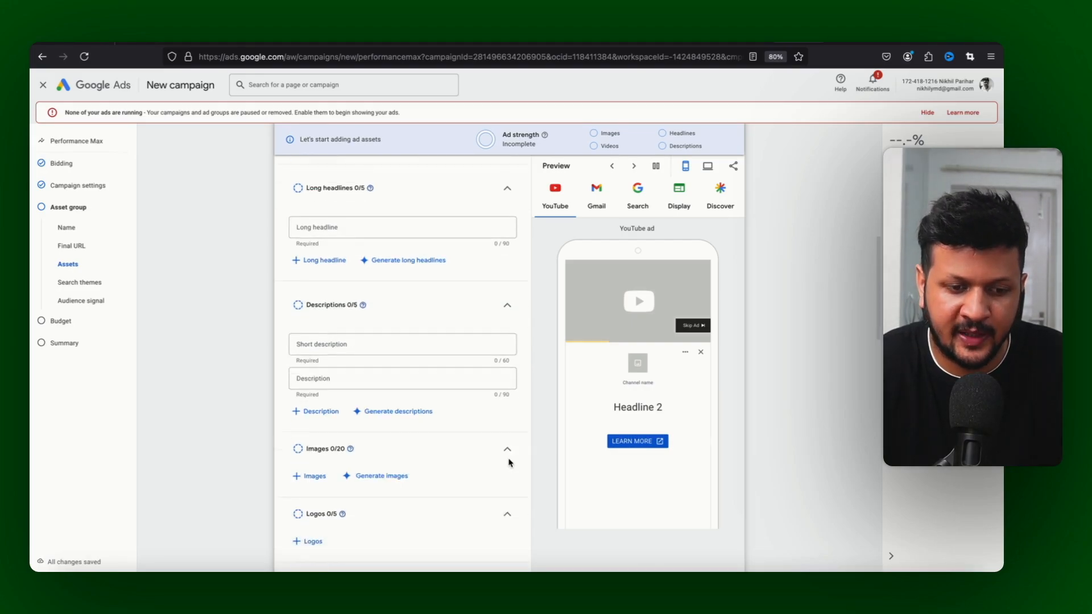
scroll(508, 459, "down", 1)
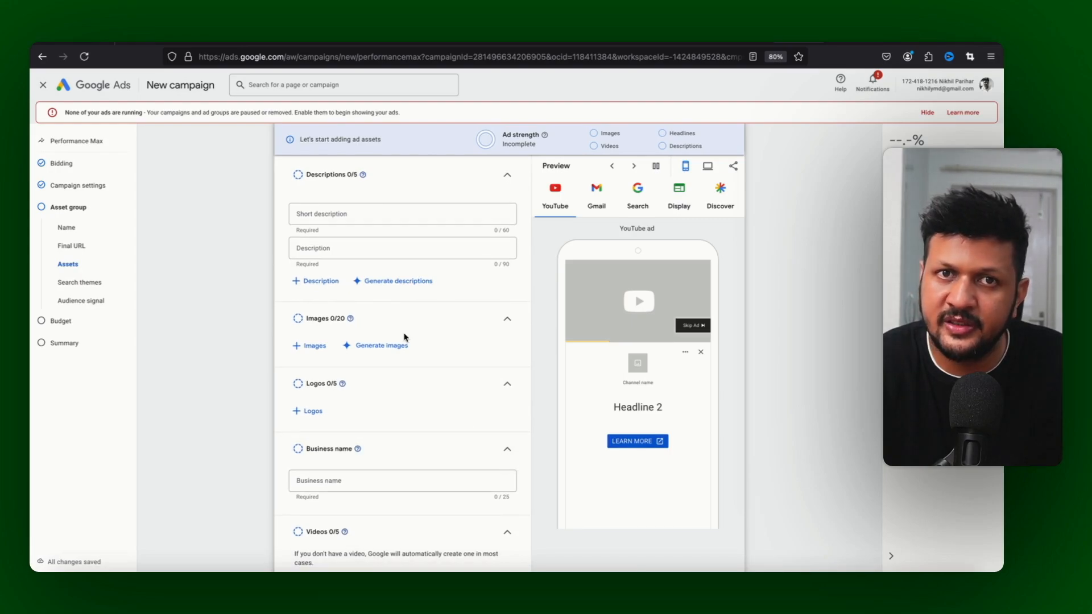
View the suggested images for the ad, close the image picker without choosing any, and examine the logo, business name, video and sitelink sections.
left_click(311, 346)
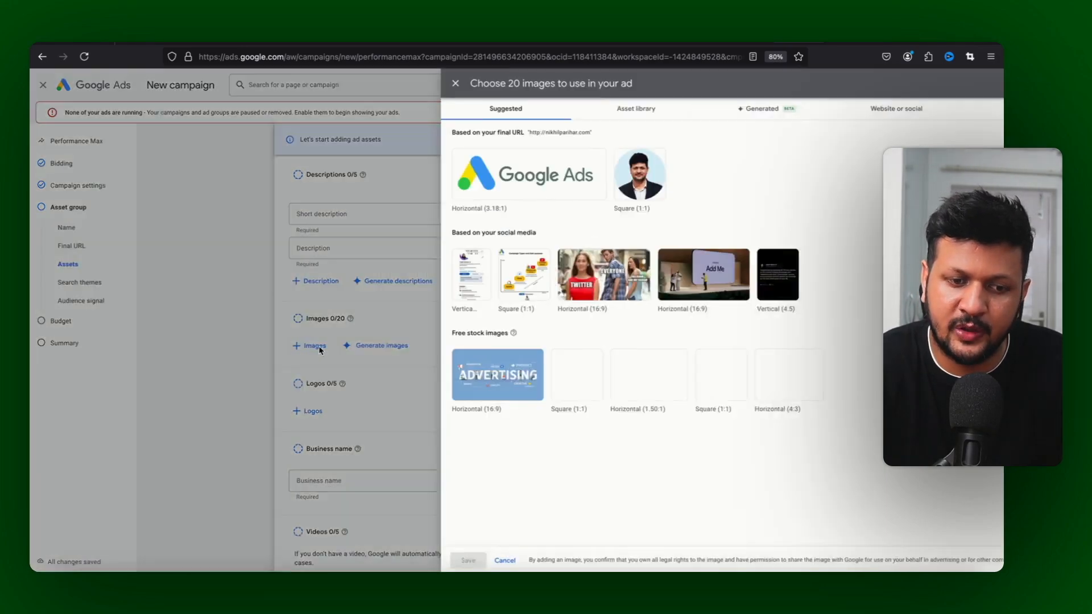
mouse_move(396, 308)
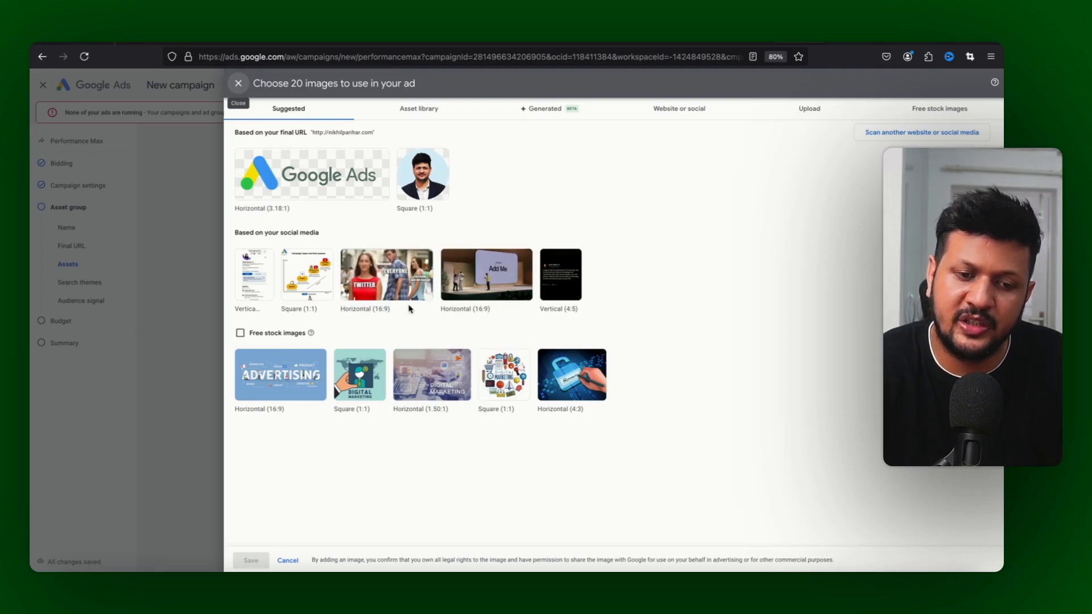
mouse_move(483, 364)
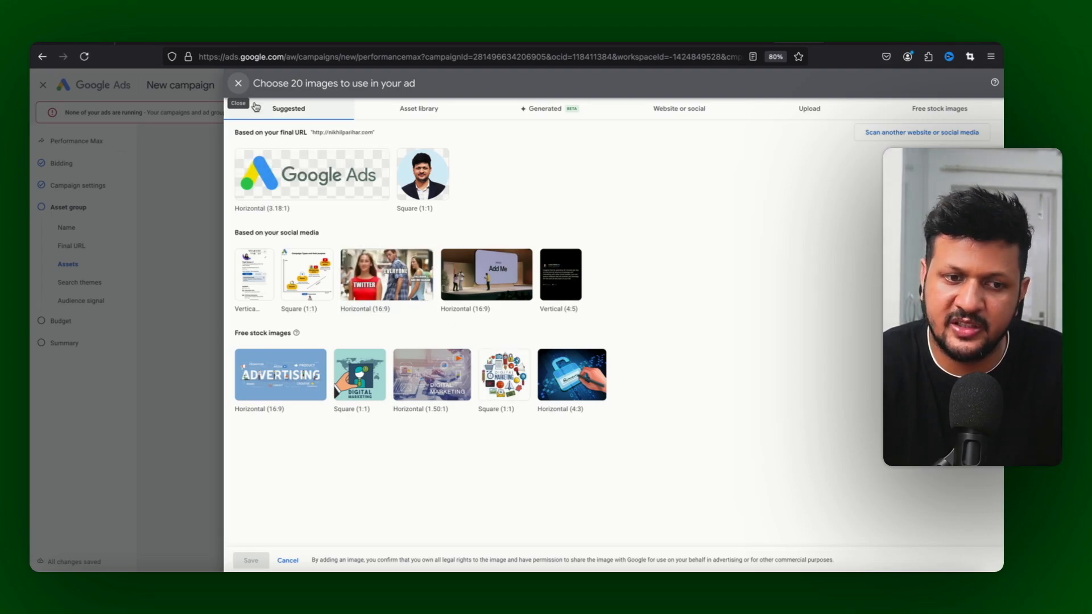
left_click(240, 84)
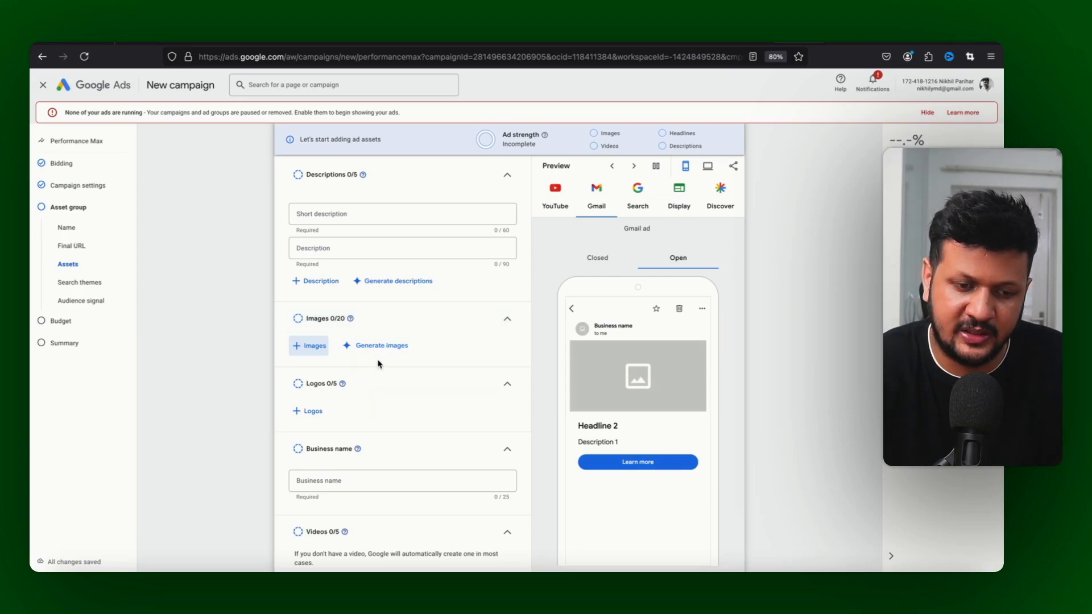
scroll(378, 364, "down", 3)
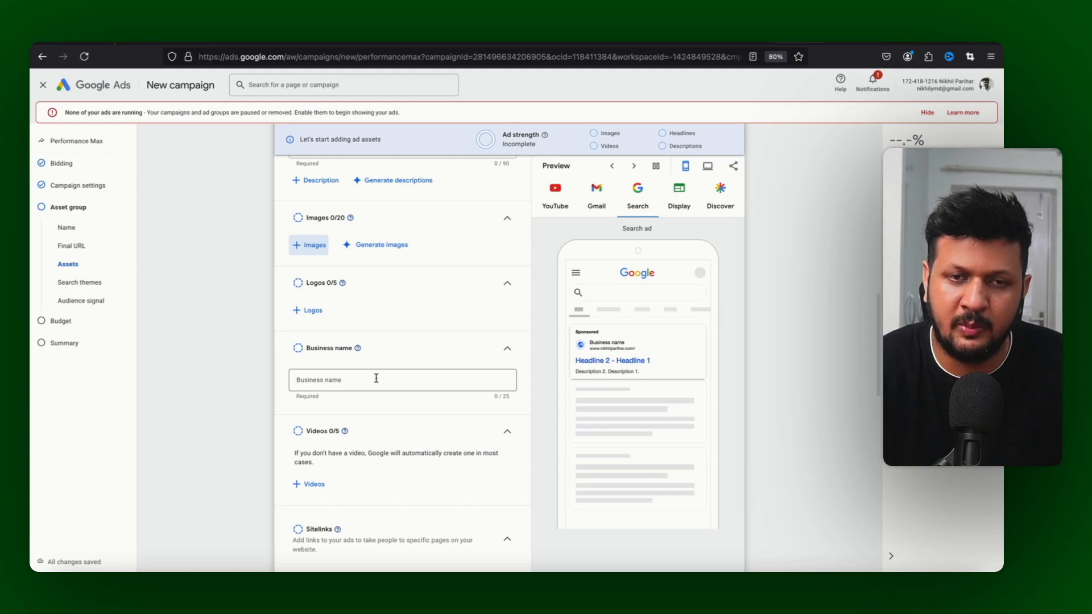
scroll(376, 378, "down", 2)
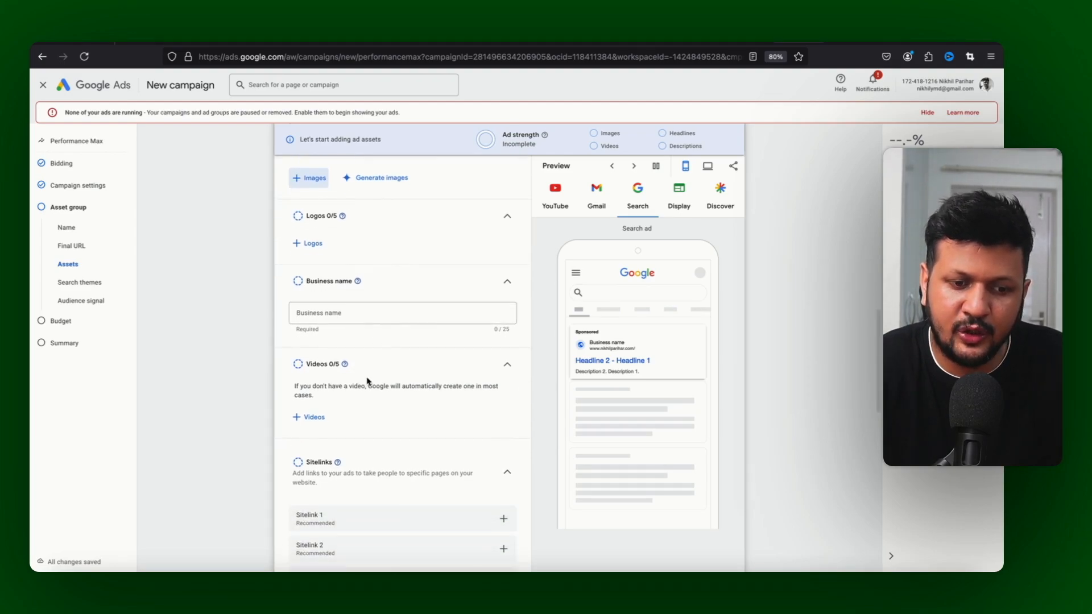
View the YouTube videos in the asset library and the YouTube search option, and close the video picker without choosing any.
left_click(321, 422)
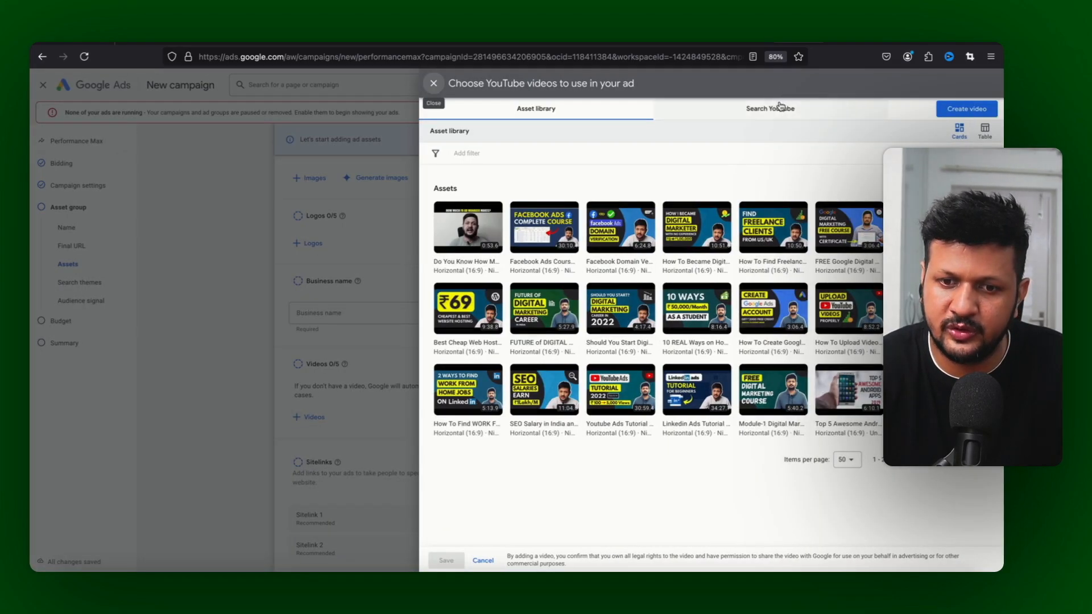
left_click(777, 108)
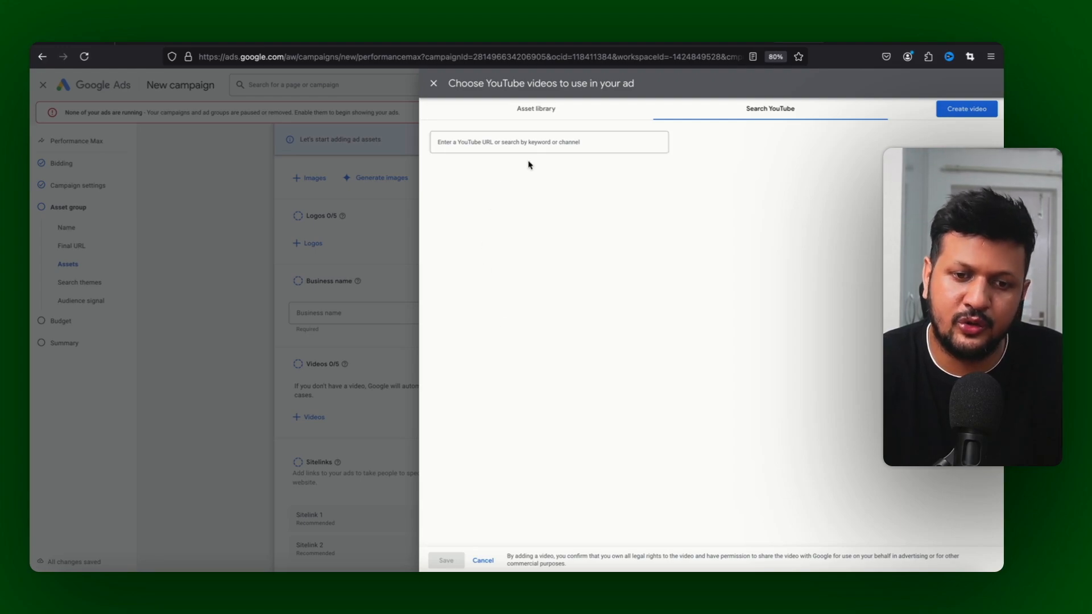
left_click(434, 84)
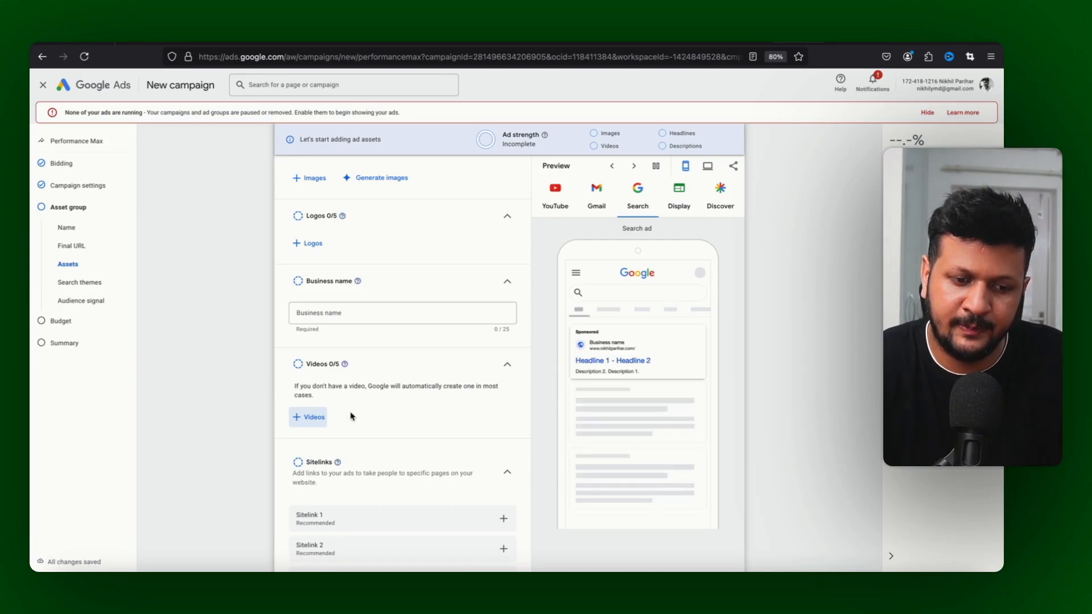
Set the asset group's call to action to Sign up.
scroll(373, 419, "down", 3)
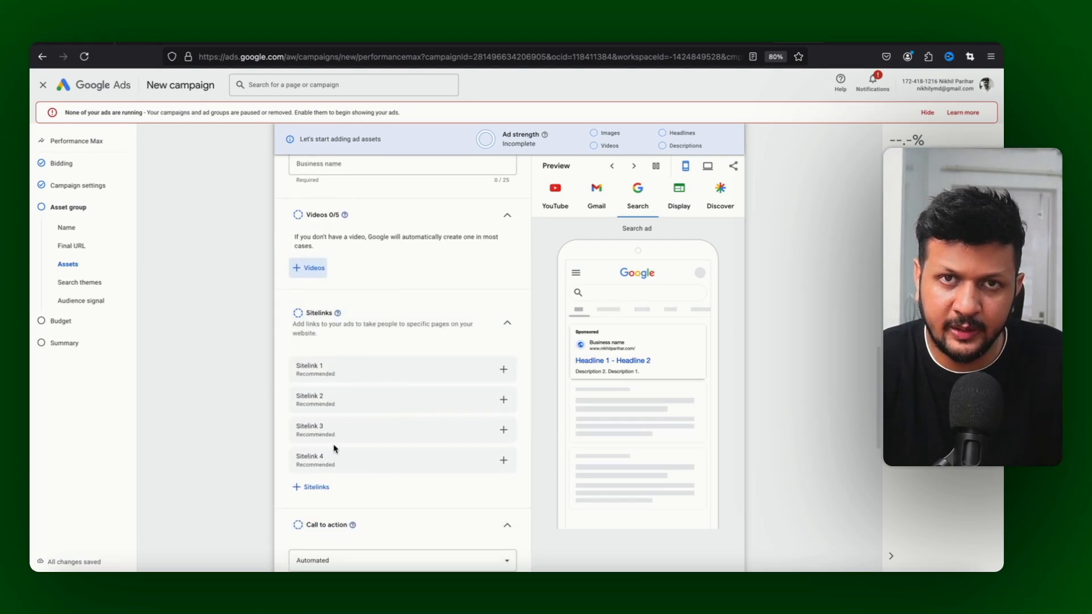
scroll(335, 450, "down", 1)
scroll(334, 447, "down", 1)
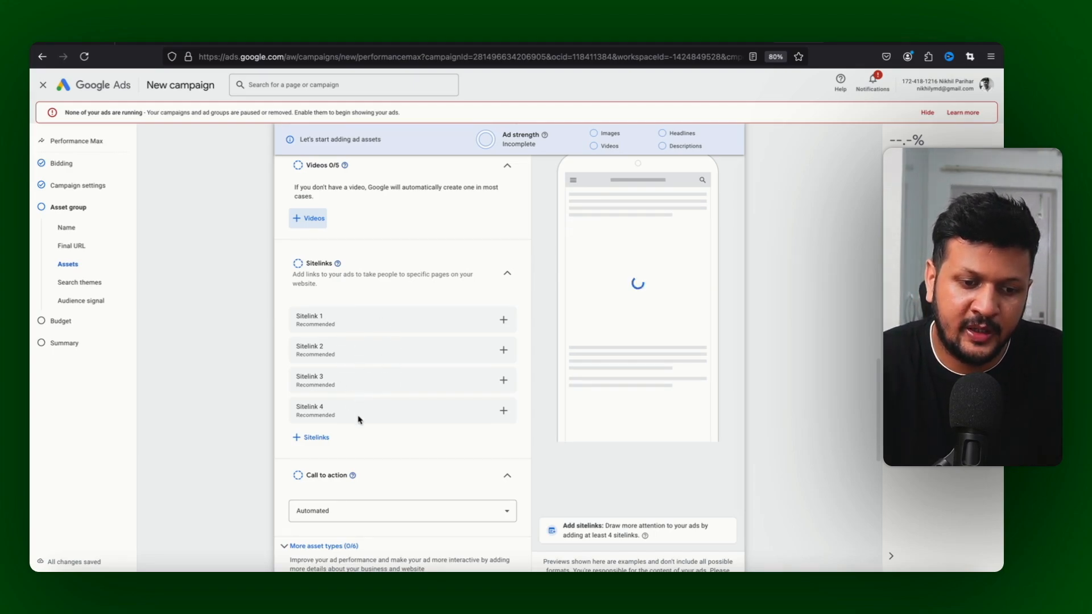
scroll(359, 419, "down", 1)
scroll(391, 383, "down", 1)
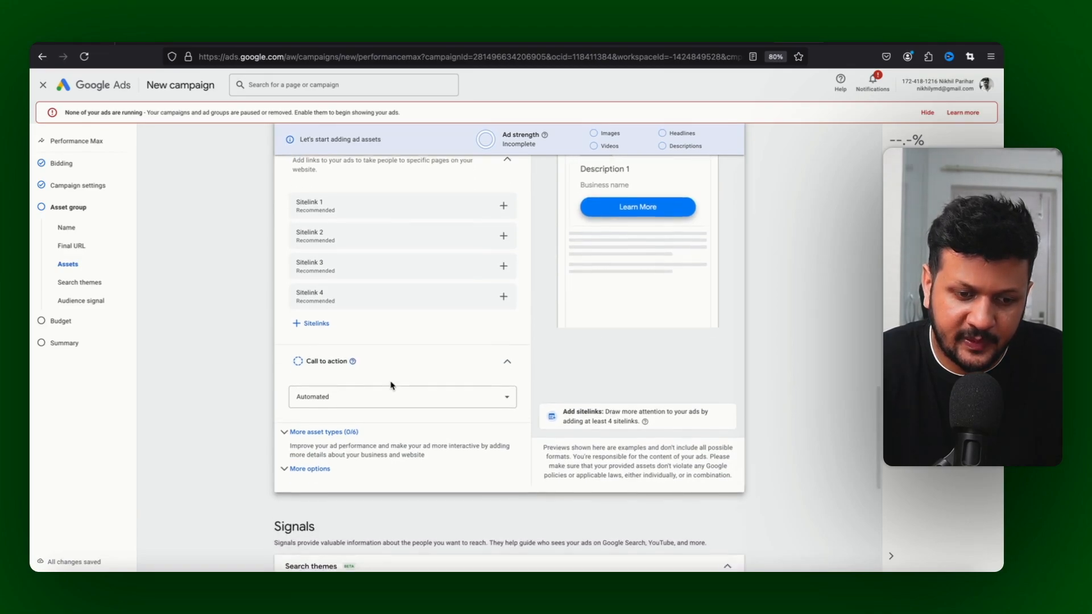
left_click(370, 397)
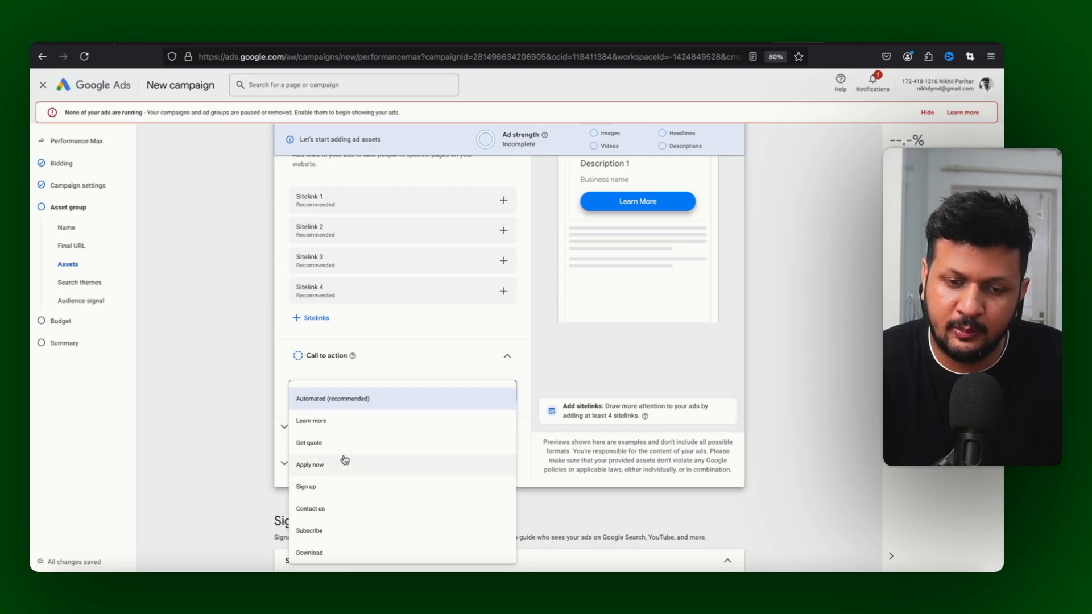
left_click(322, 489)
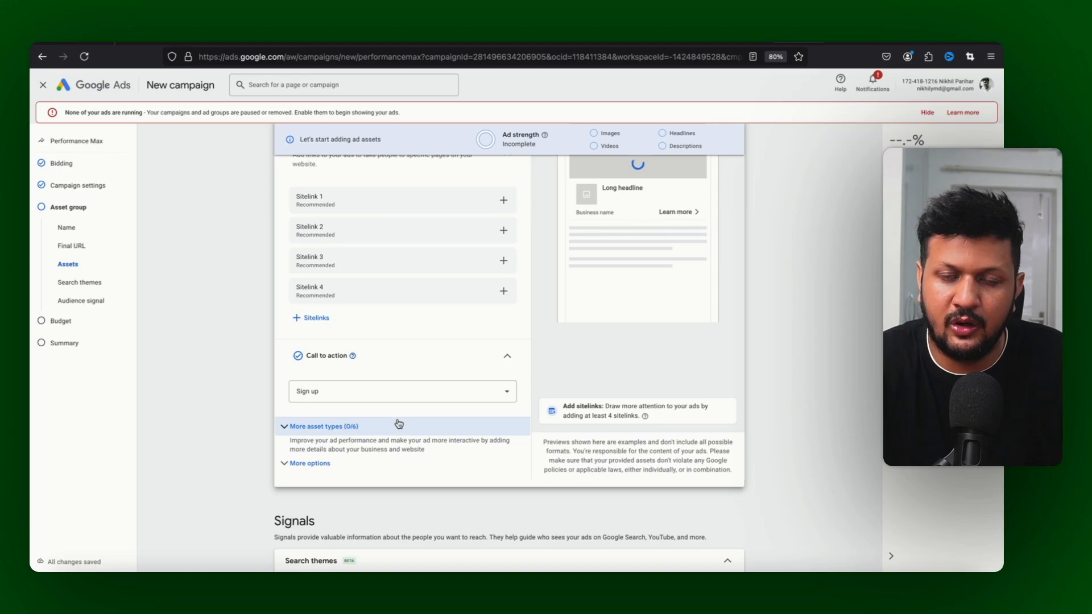
Review the additional asset types and the display path, mobile URL and URL rules options, and collapse both sections.
scroll(399, 423, "down", 1)
scroll(399, 424, "down", 1)
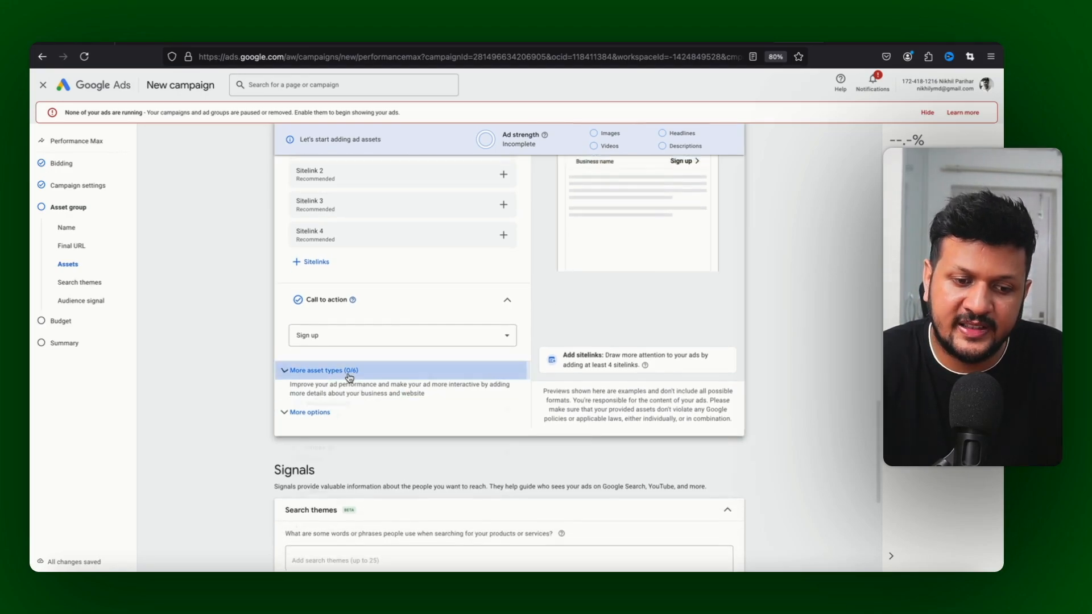
left_click(351, 373)
scroll(377, 382, "down", 3)
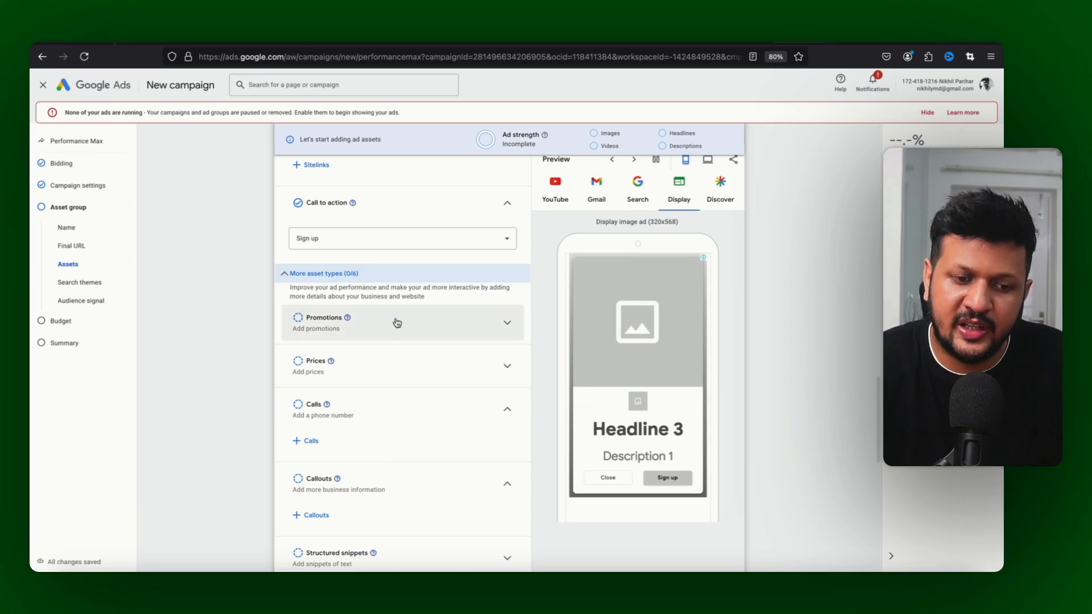
scroll(372, 410, "down", 3)
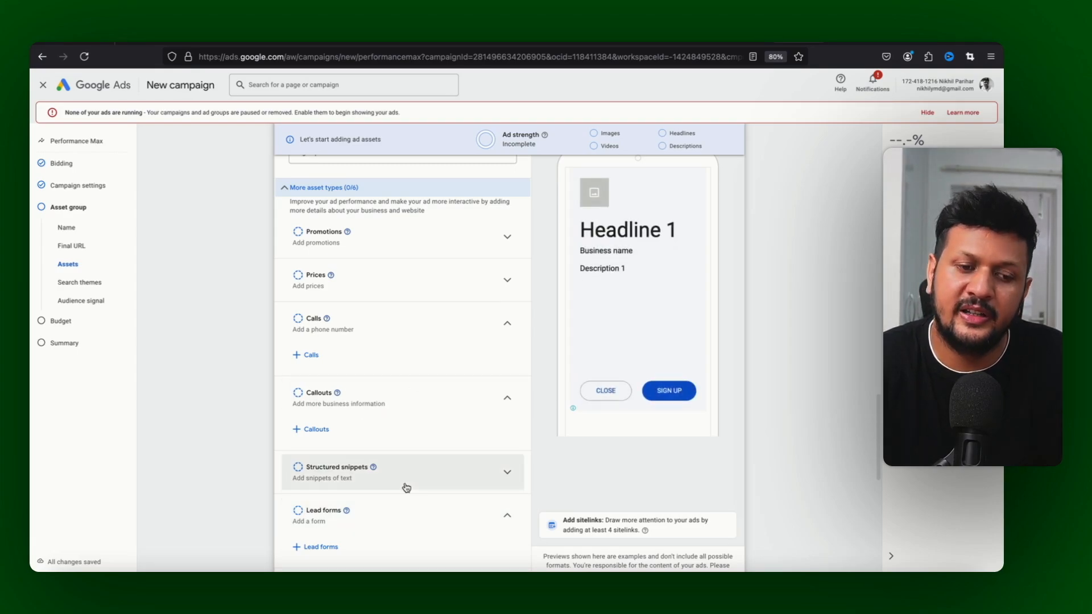
scroll(406, 488, "up", 1)
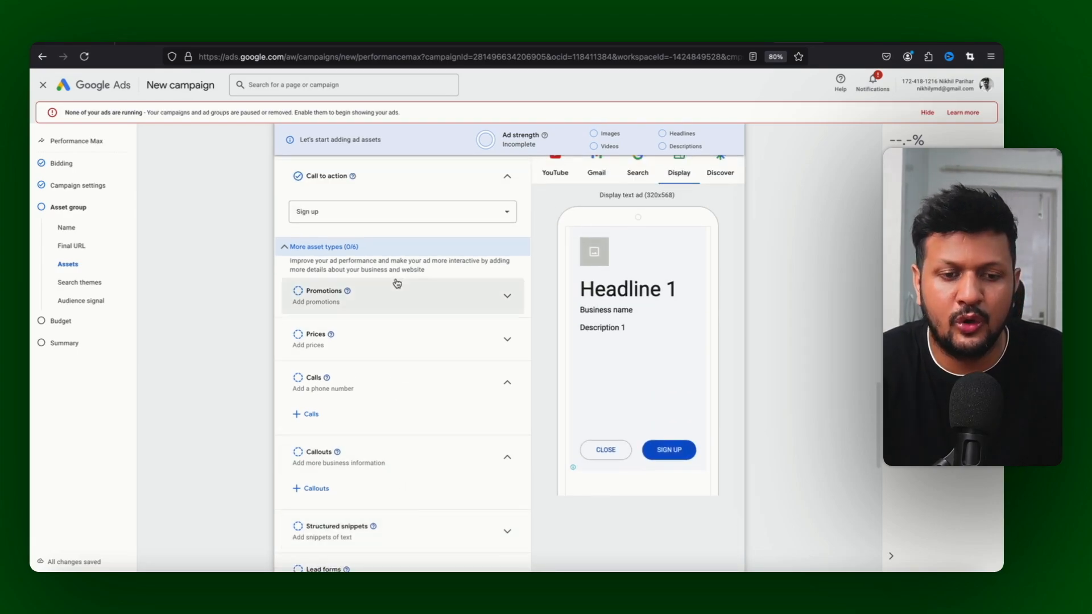
left_click(401, 254)
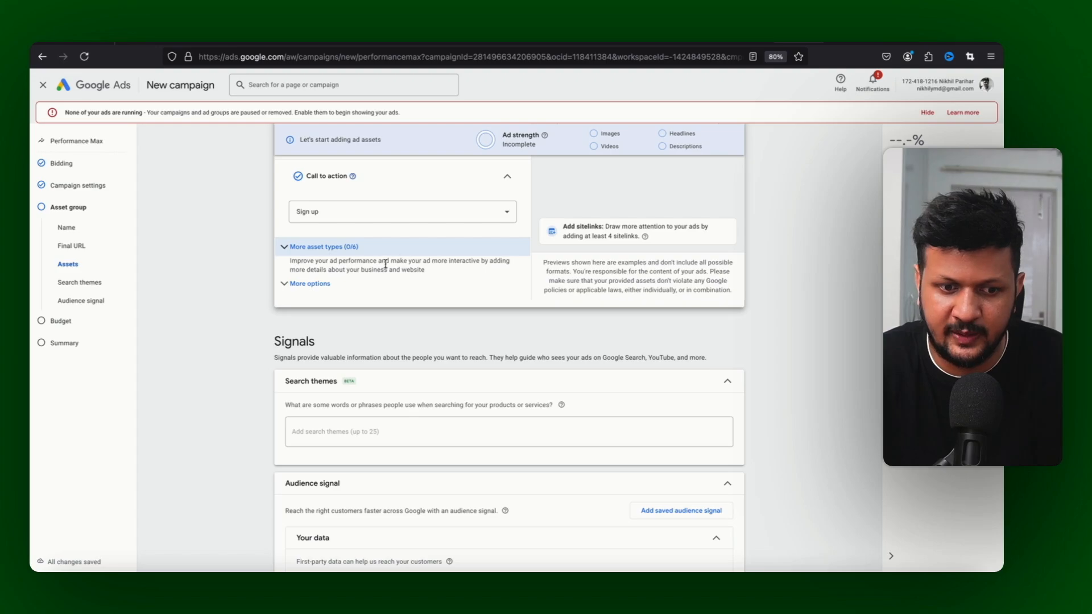
left_click(316, 286)
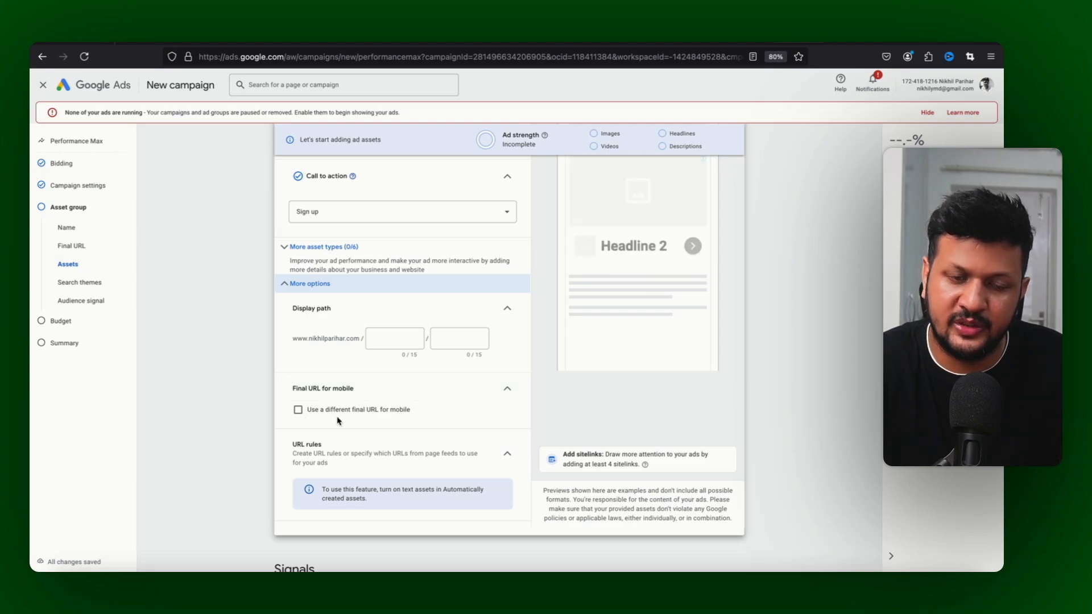
left_click(387, 286)
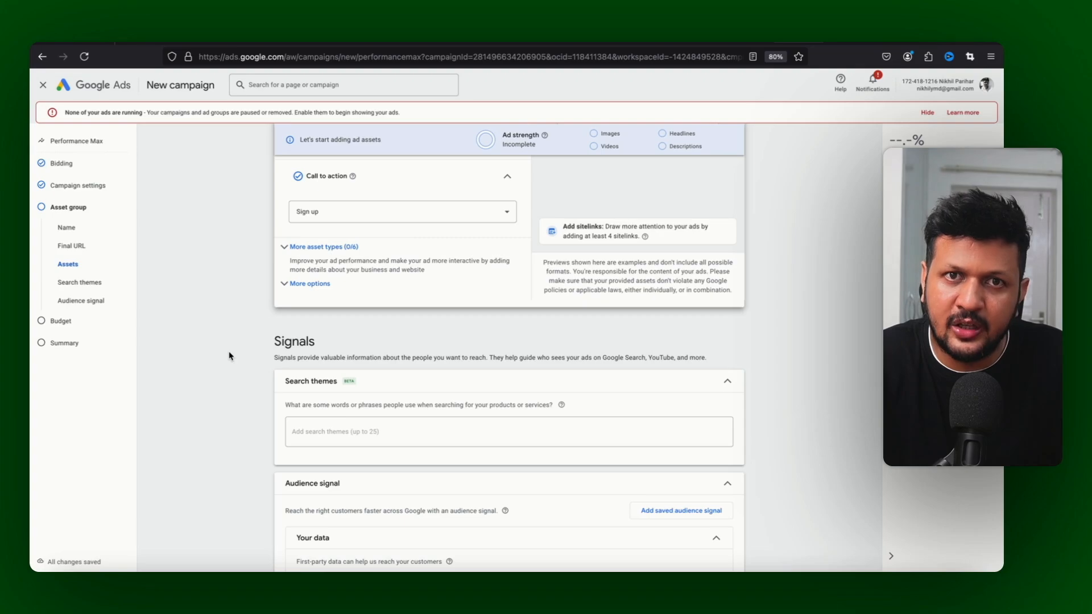
Add the YouTube users segment "NP YT Video Views Audience - 180 Days" to the audience signal's own data.
scroll(229, 356, "down", 3)
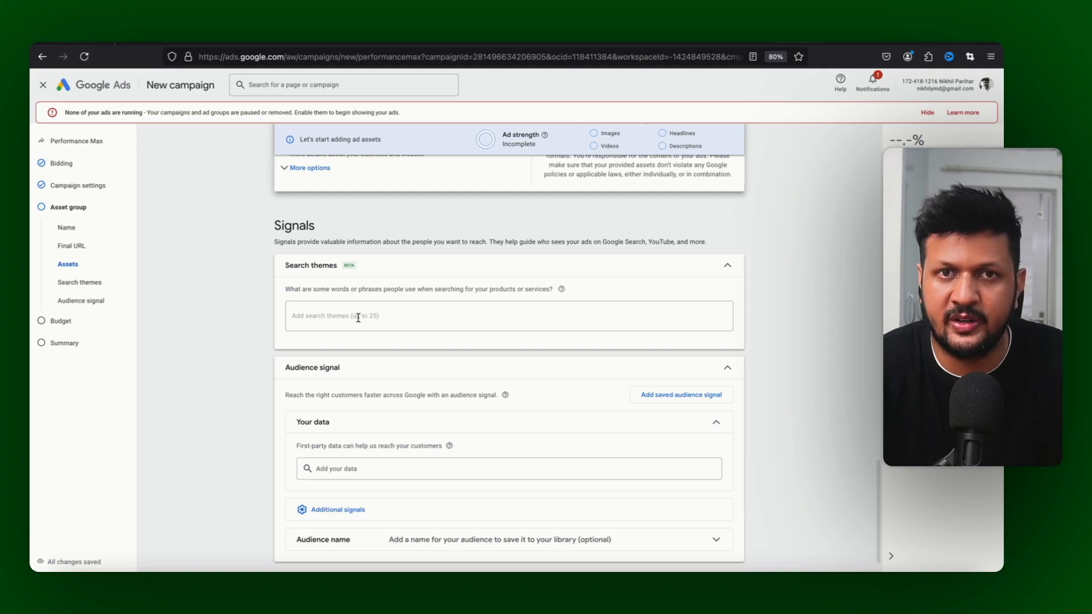
scroll(239, 343, "down", 1)
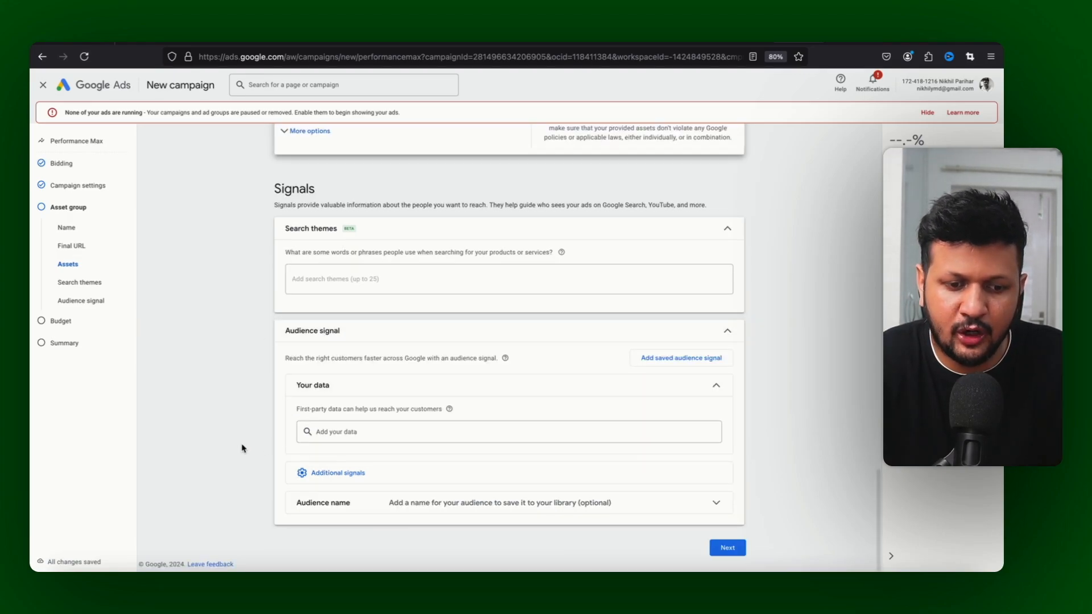
left_click(356, 435)
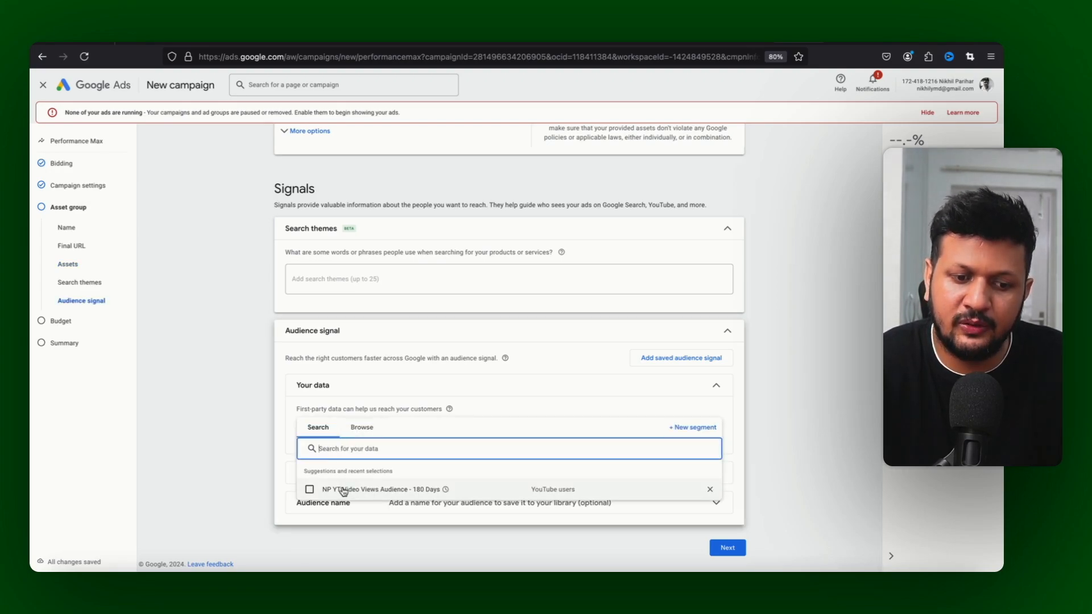
mouse_move(340, 491)
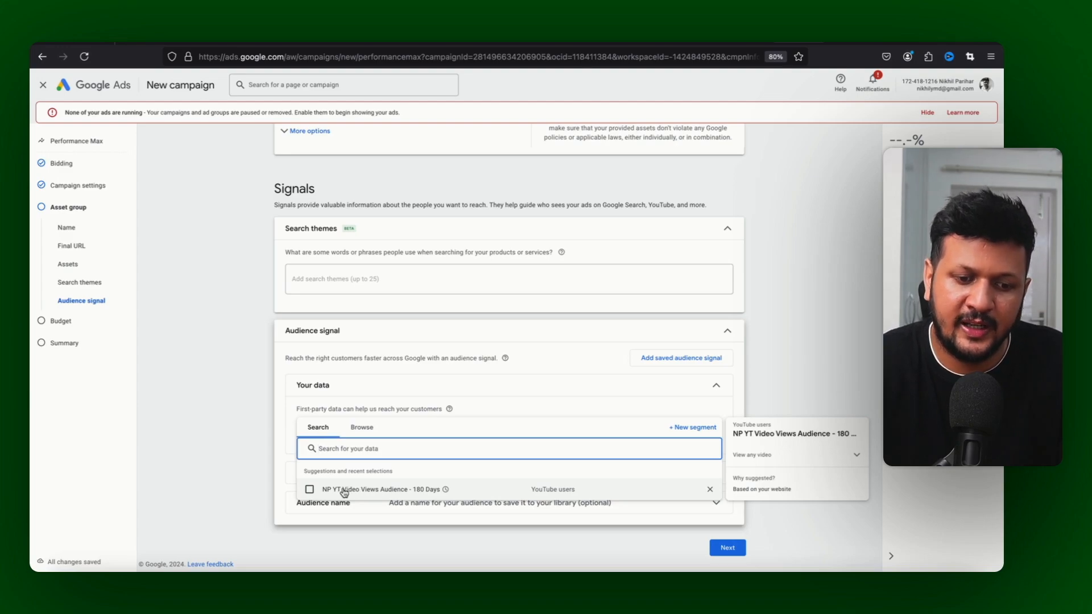
left_click(310, 490)
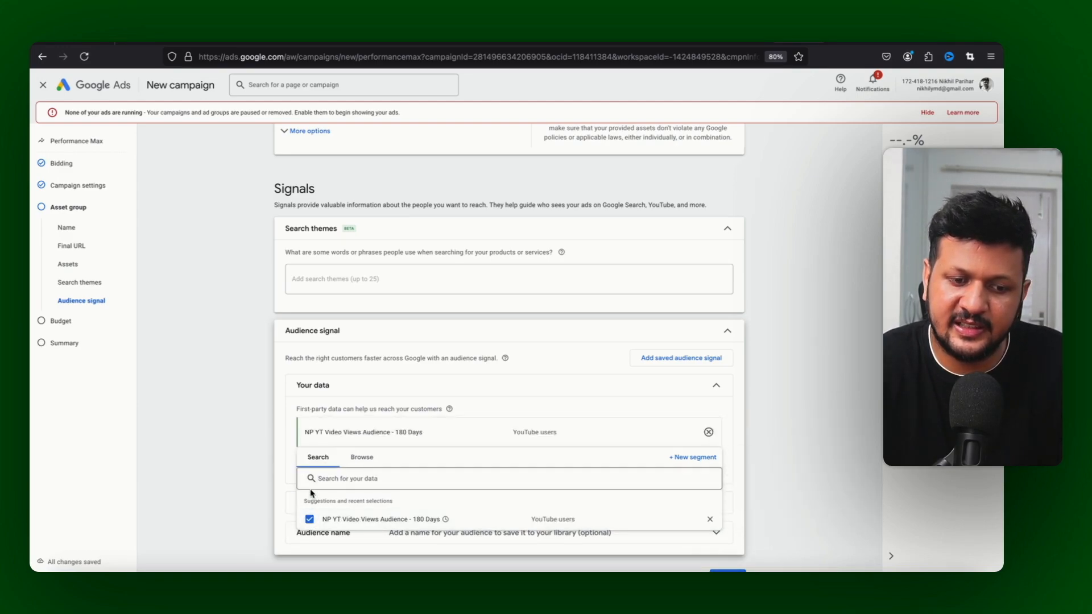
left_click(284, 453)
scroll(285, 453, "down", 1)
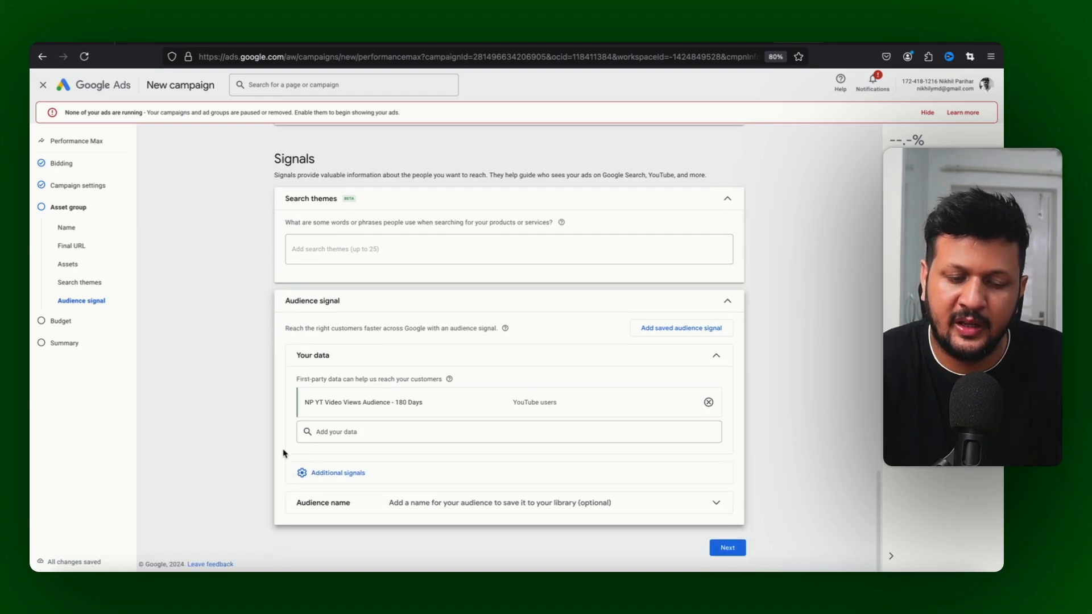
Open the Interests & detailed demographics signal, browse its suggested segments and In-market categories, and close the list without selecting any.
left_click(323, 475)
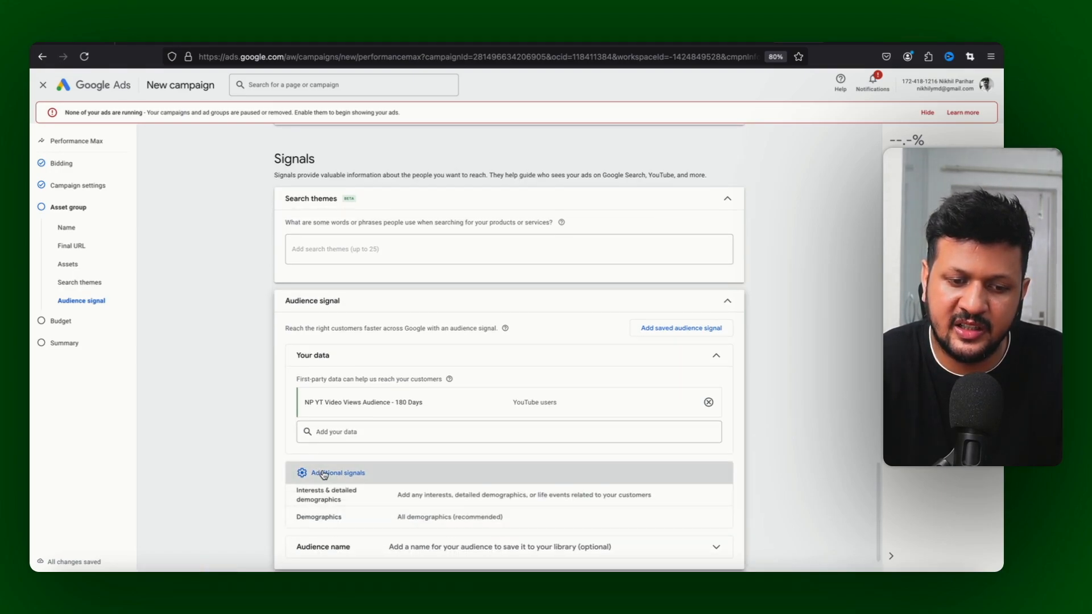
scroll(323, 474, "down", 1)
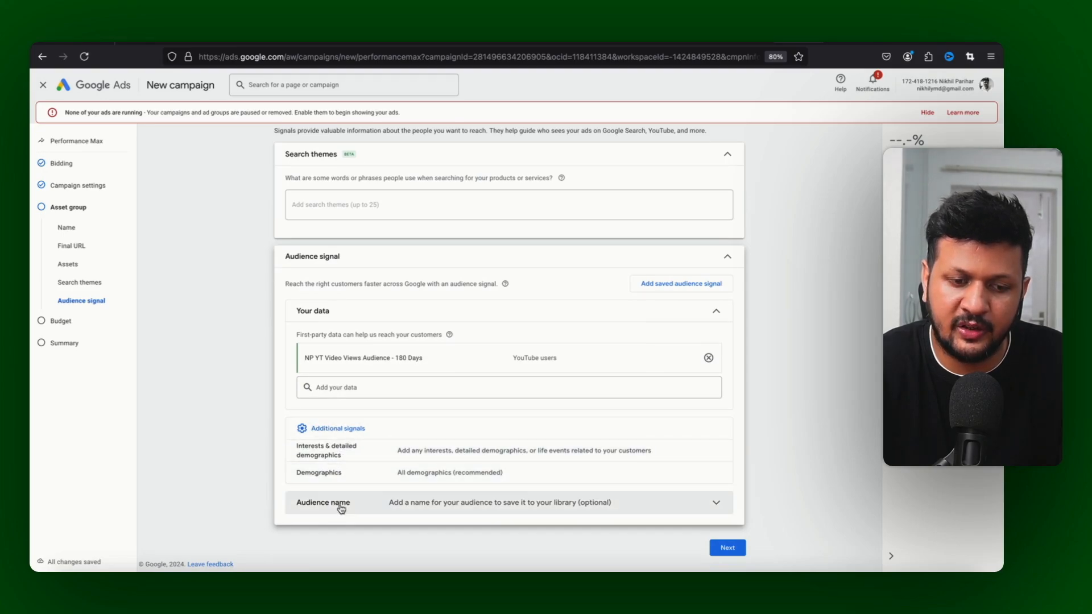
left_click(366, 460)
scroll(371, 462, "down", 1)
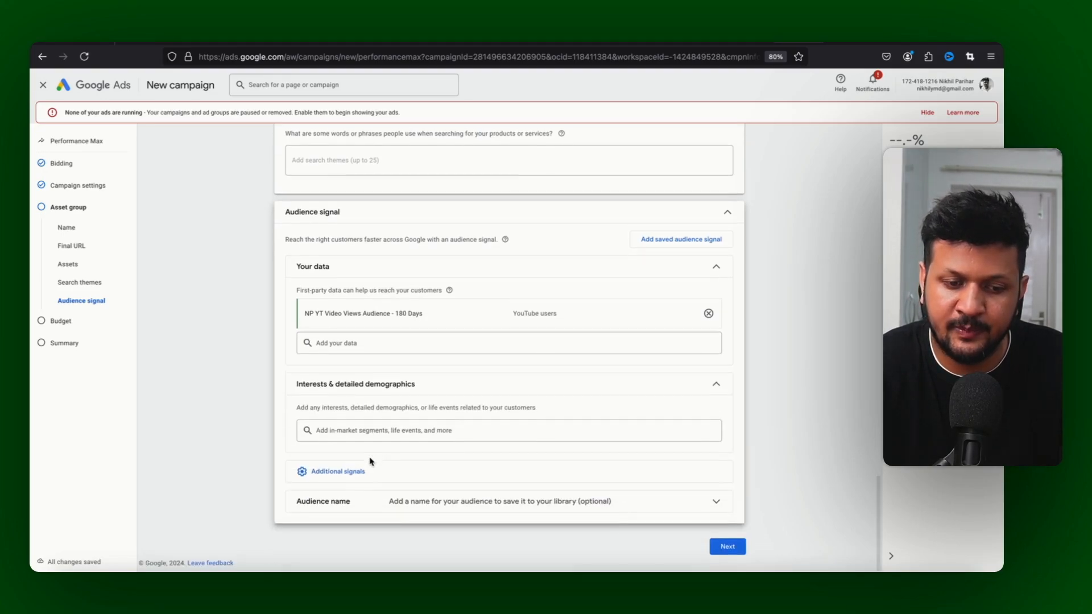
left_click(381, 433)
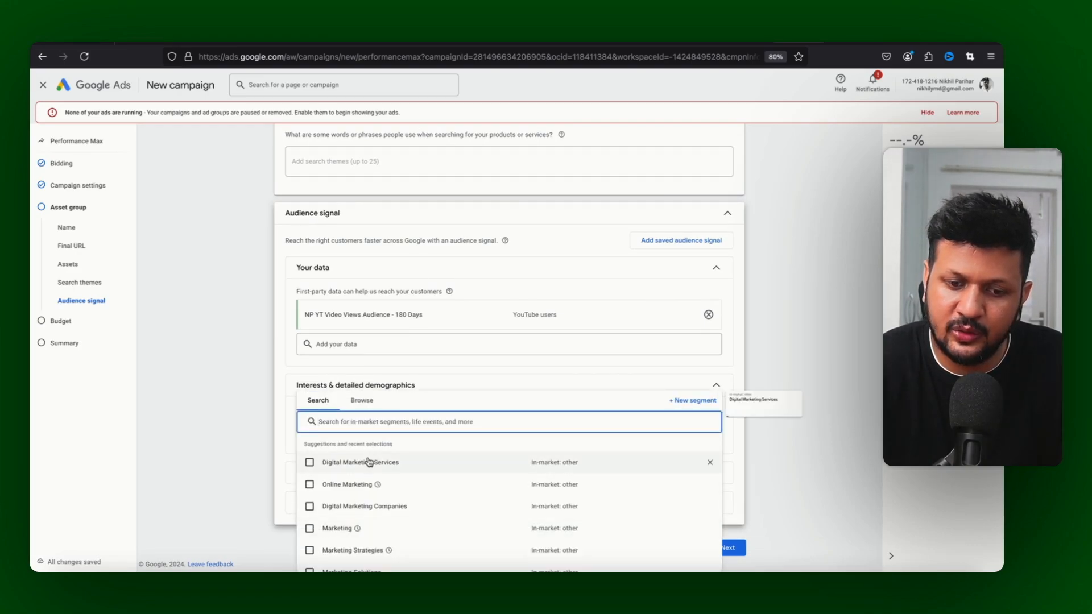
scroll(367, 510, "down", 4)
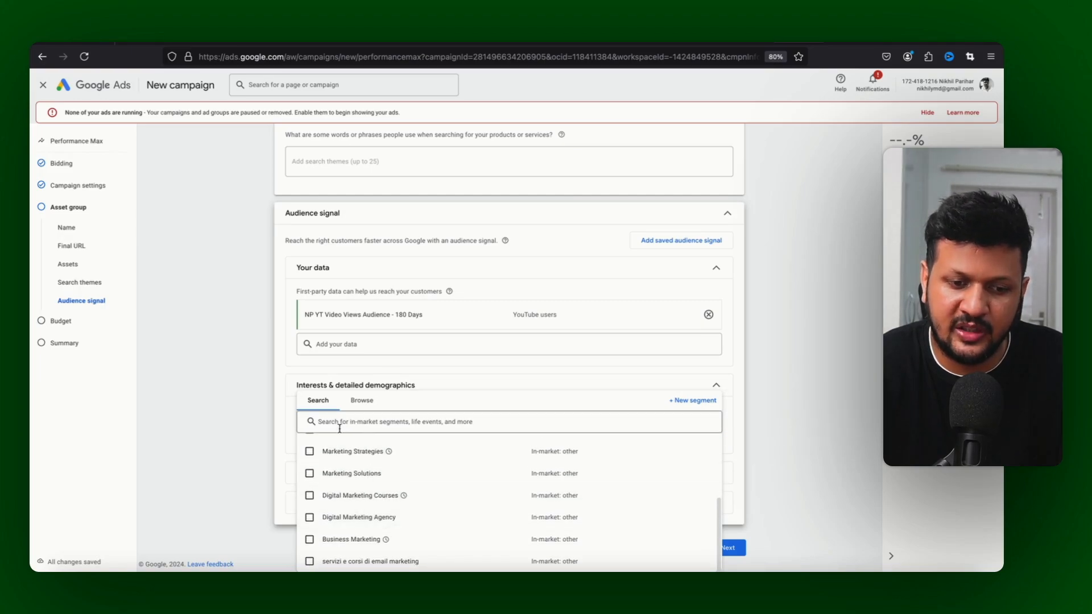
left_click(363, 402)
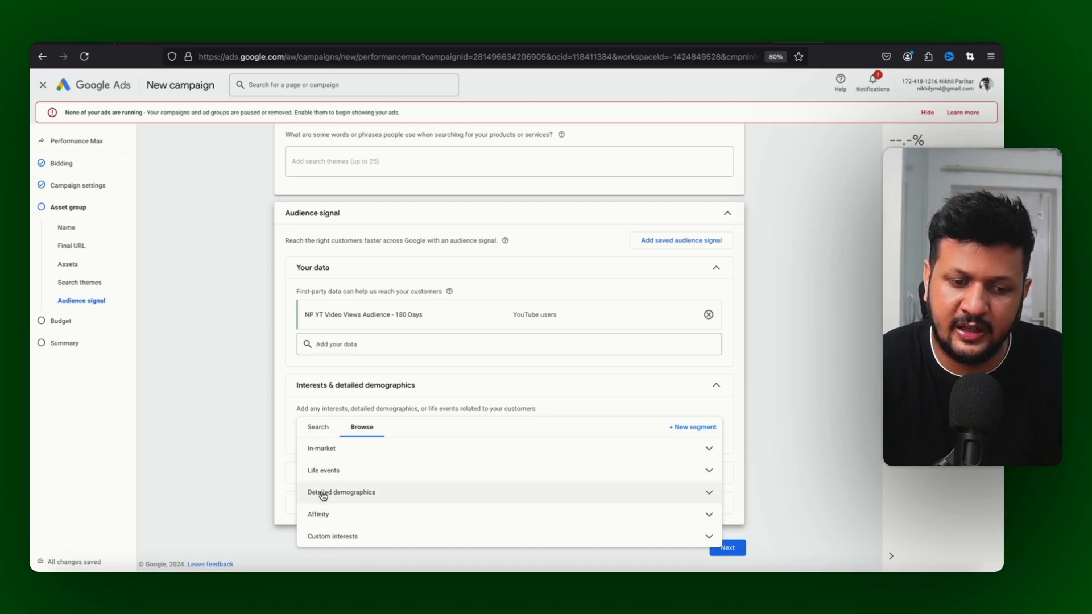
left_click(333, 450)
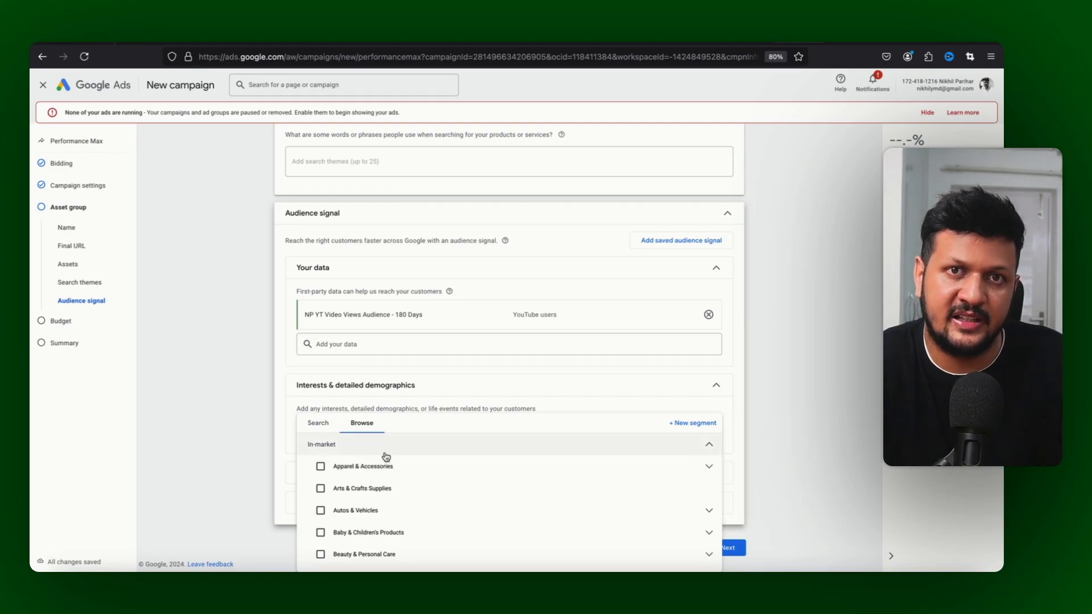
left_click(281, 419)
Open the Demographics signal and the audience name section, and examine the gender, age and naming options.
left_click(339, 476)
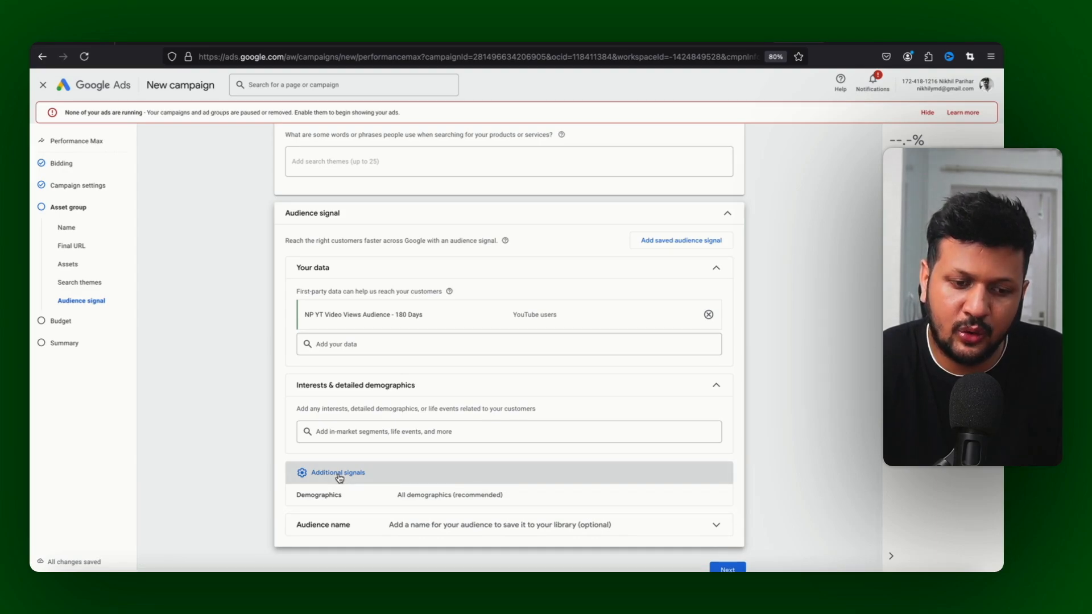
left_click(343, 495)
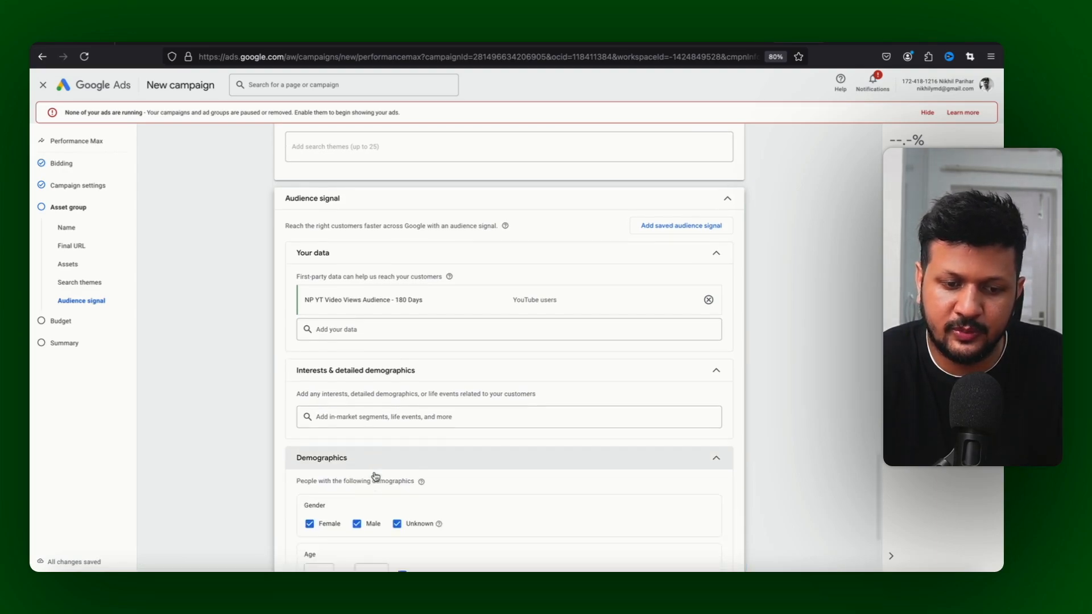
scroll(369, 478, "down", 3)
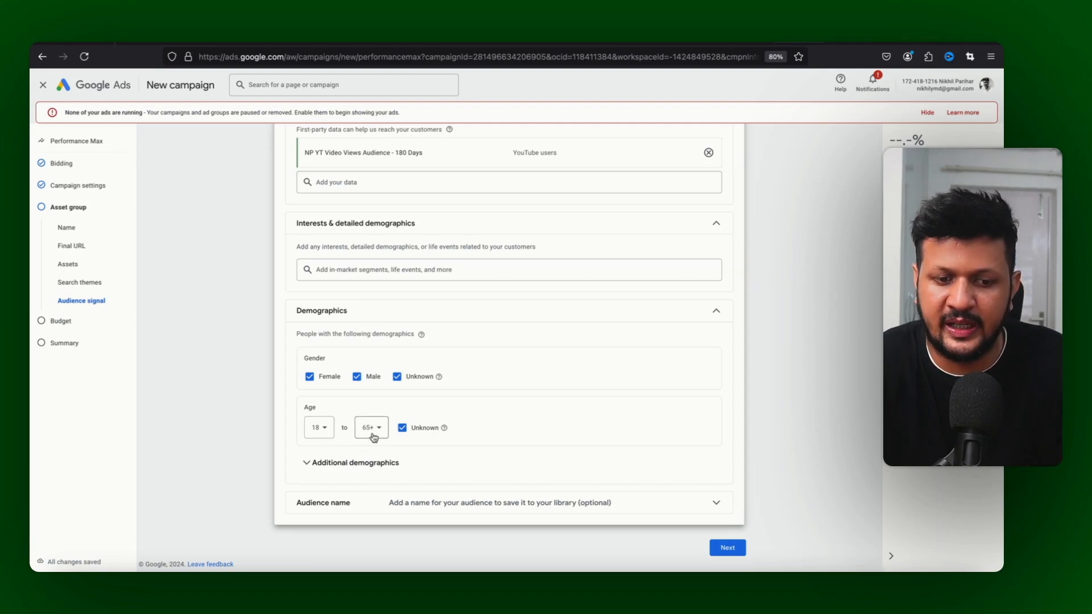
left_click(360, 464)
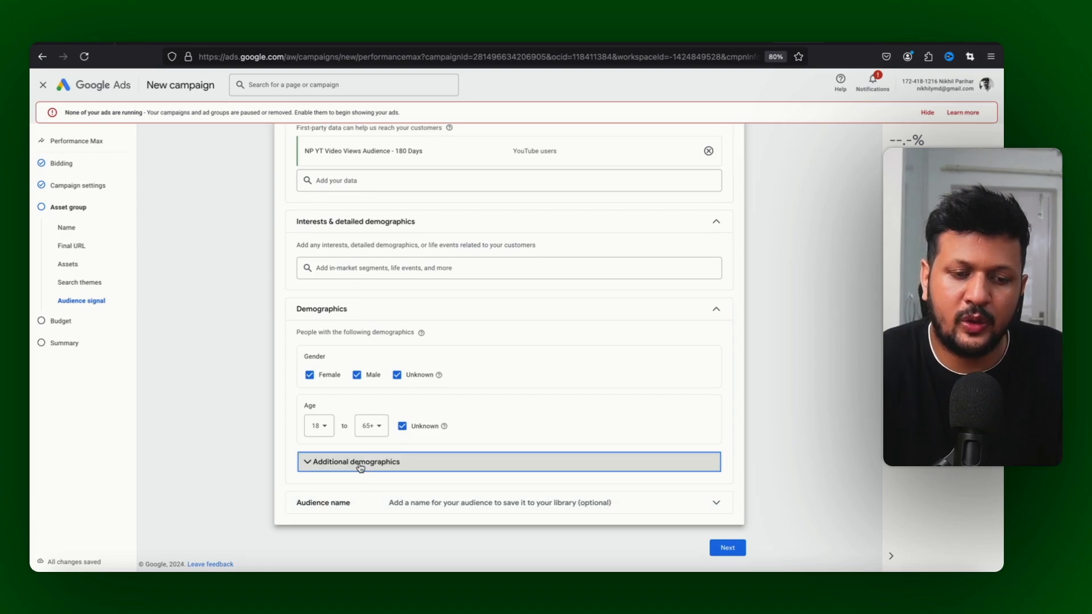
left_click(348, 504)
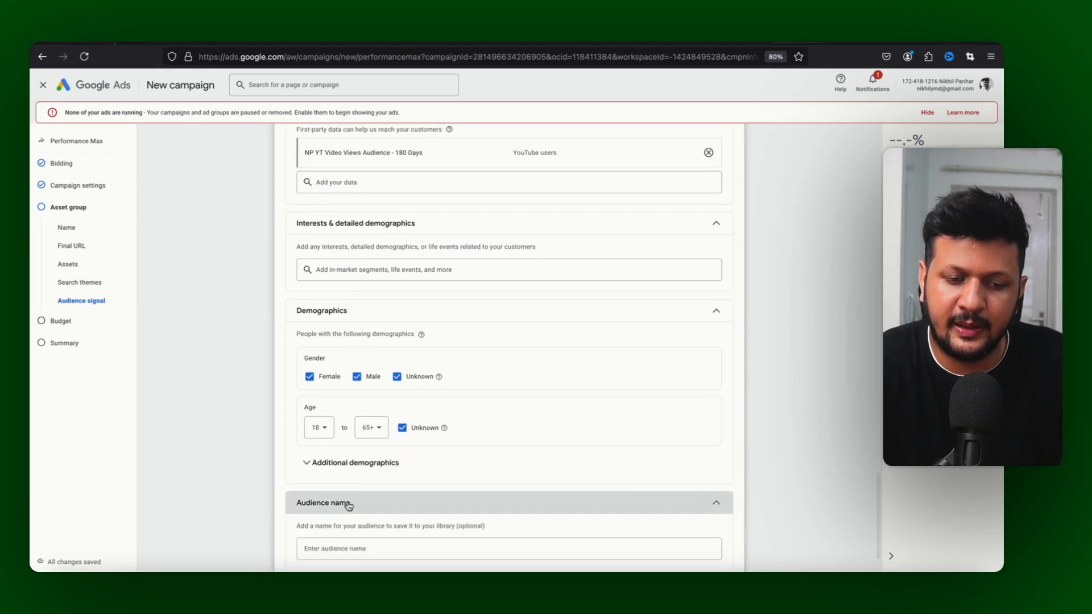
scroll(348, 505, "down", 2)
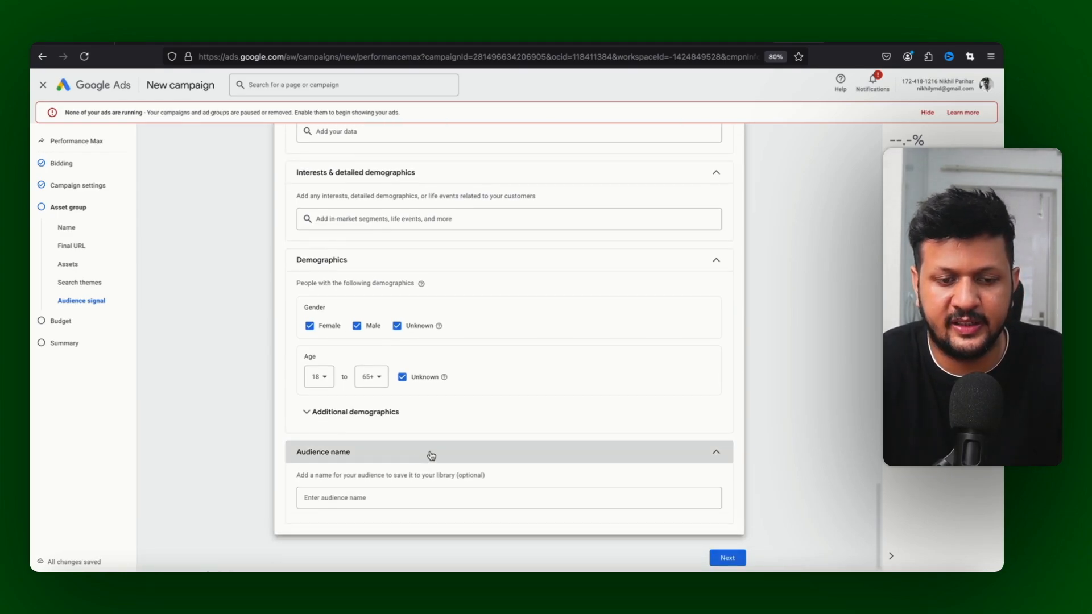
scroll(431, 455, "up", 6)
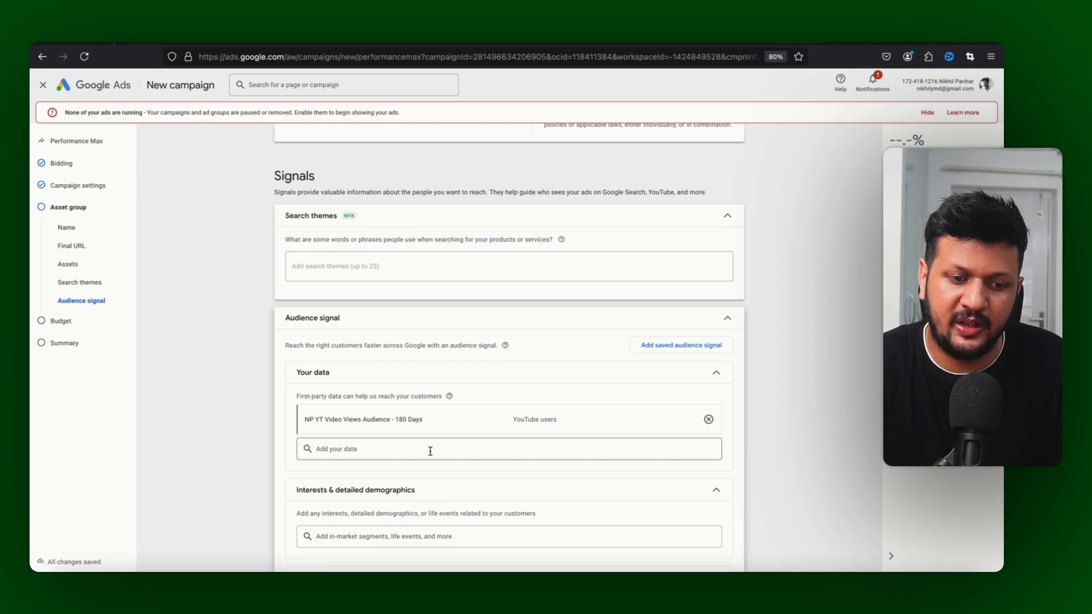
Proceed from the asset group to the budget, set the average daily budget to ₹500 and continue to the campaign summary.
scroll(431, 451, "down", 6)
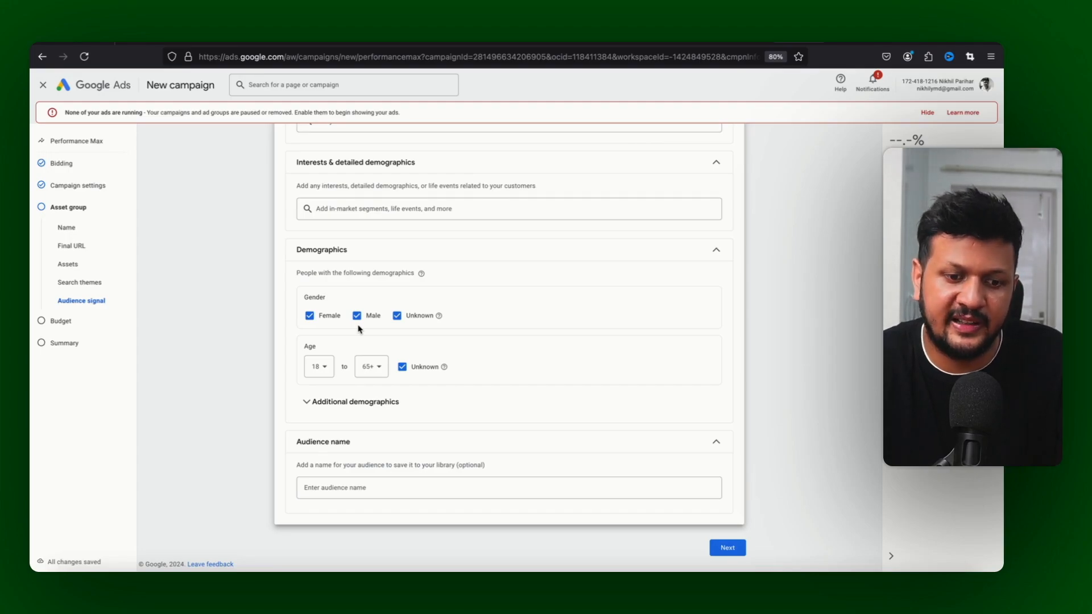
scroll(350, 366, "up", 2)
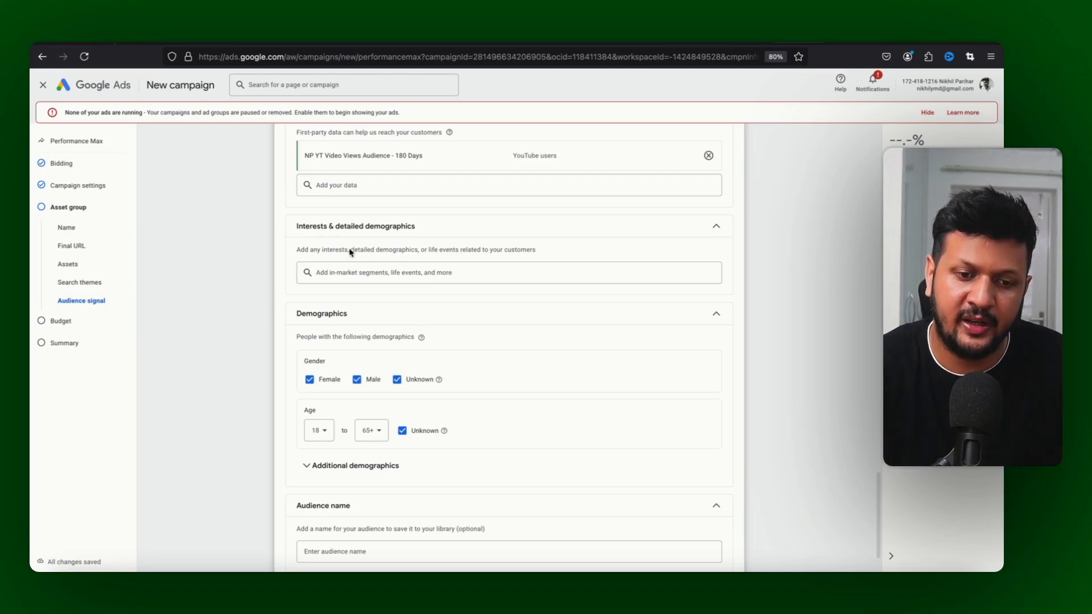
scroll(477, 348, "down", 2)
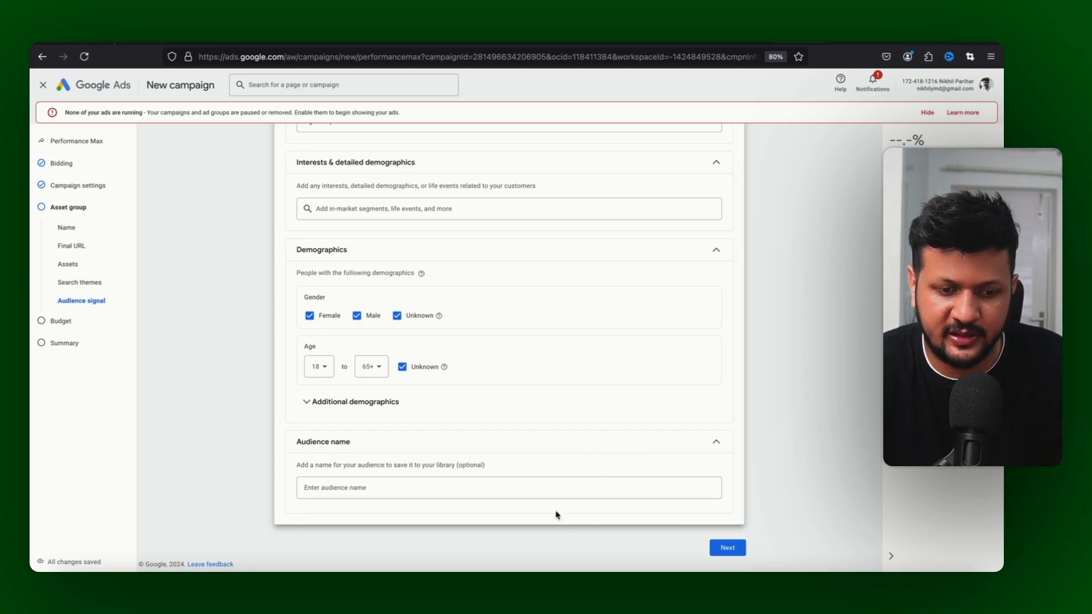
left_click(725, 550)
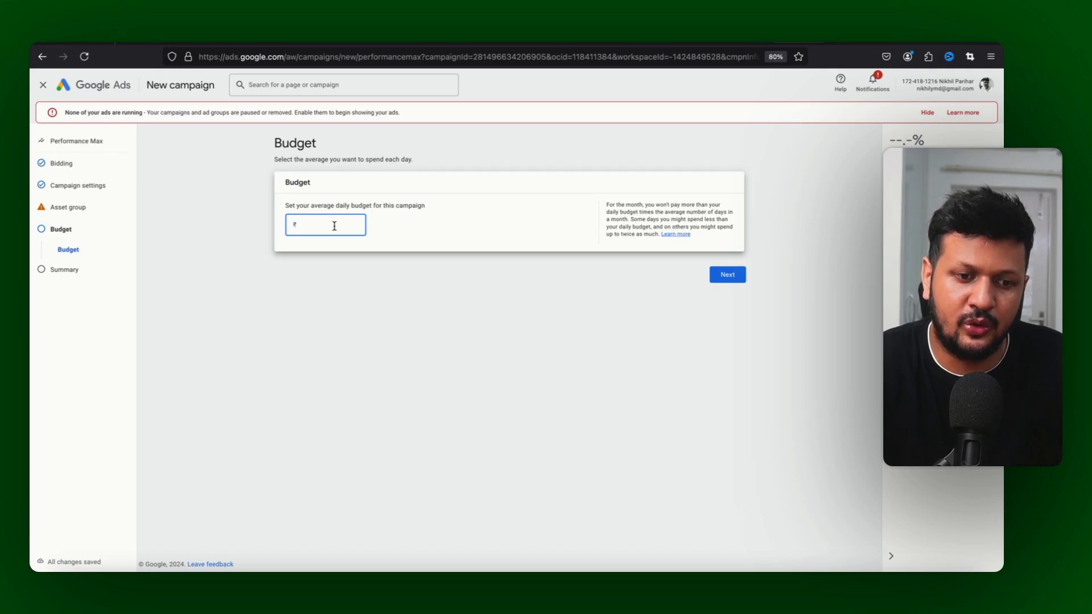
type("500")
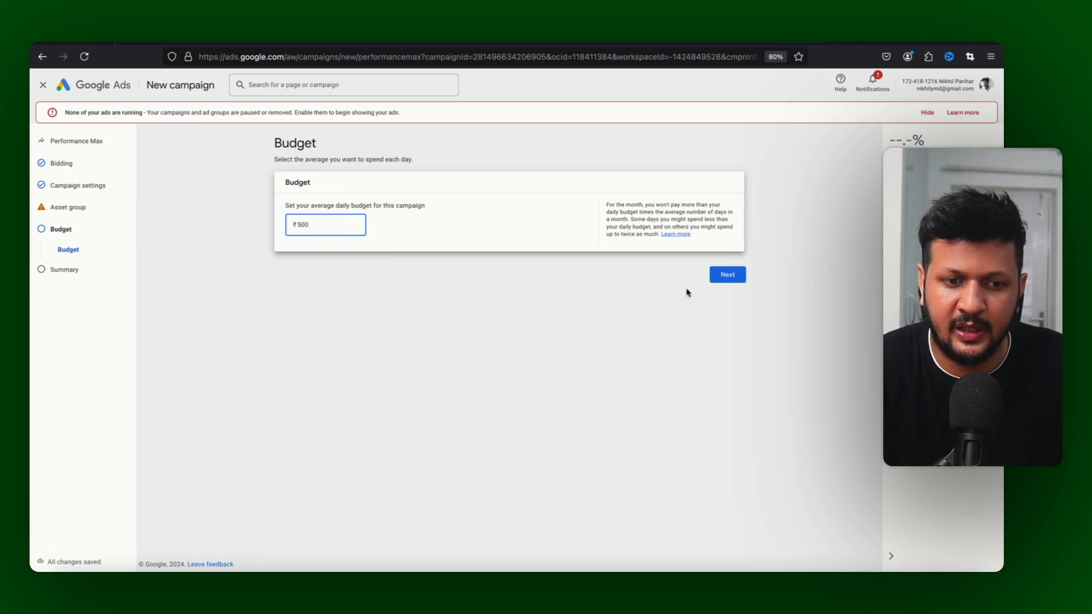
left_click(728, 275)
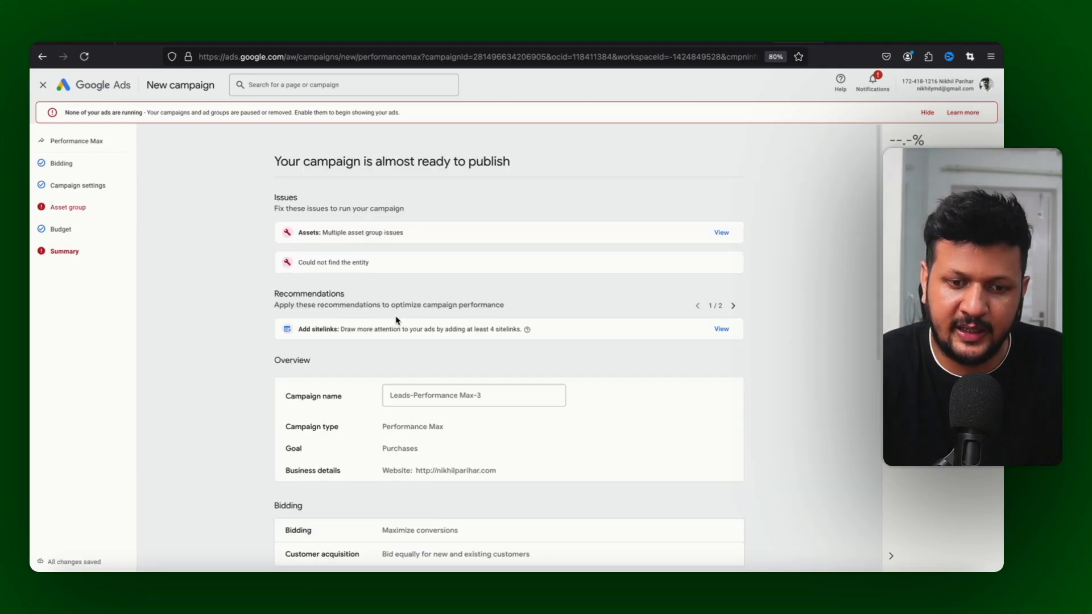
Review the campaign summary down to the budget, then exit the unpublished draft to the account's Campaigns list.
scroll(396, 320, "down", 7)
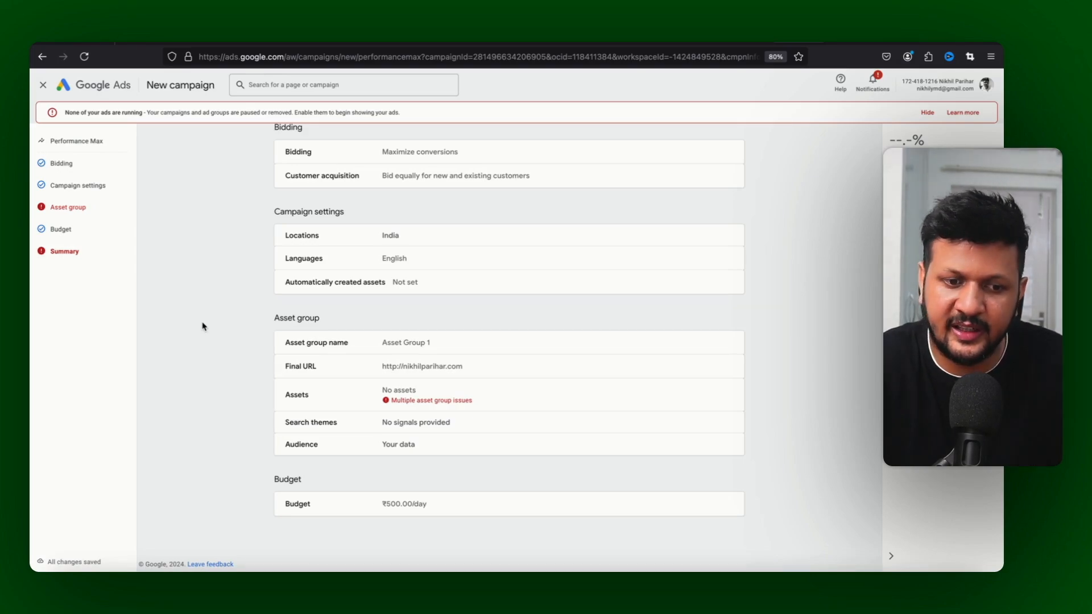
left_click(43, 89)
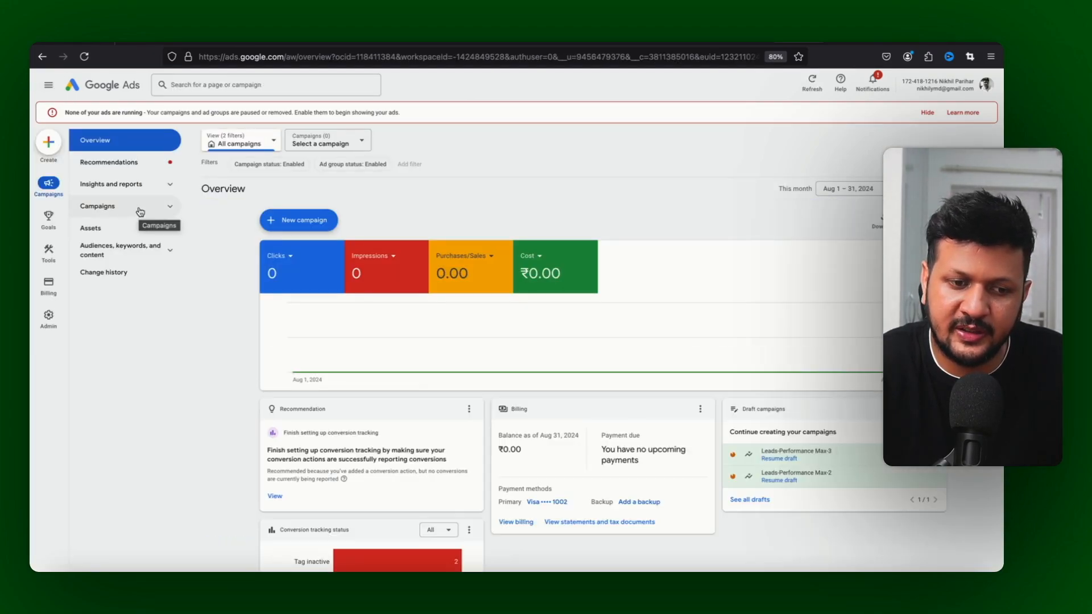
left_click(140, 212)
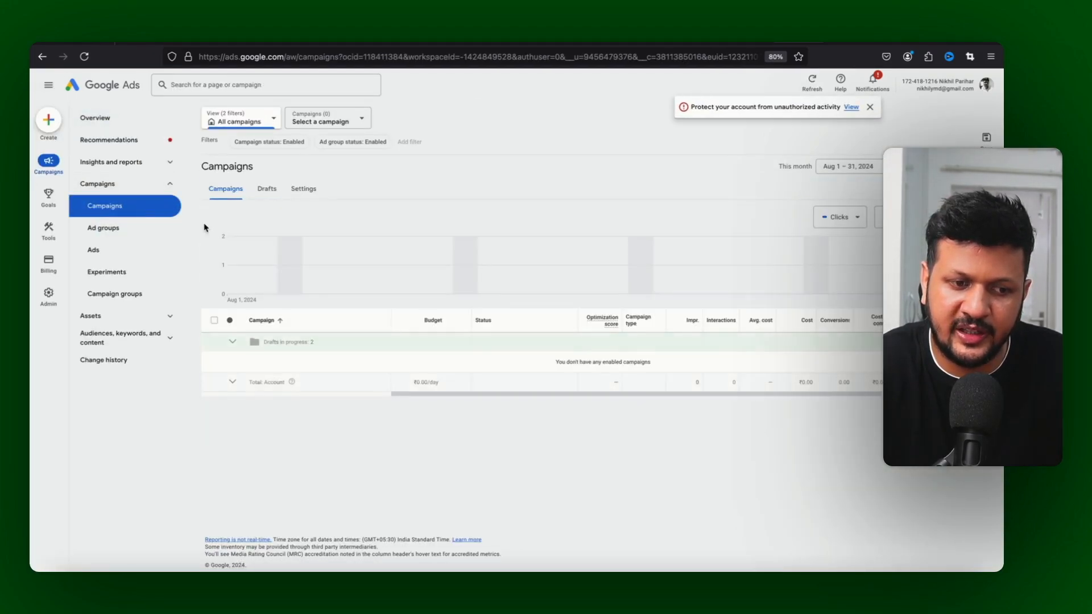